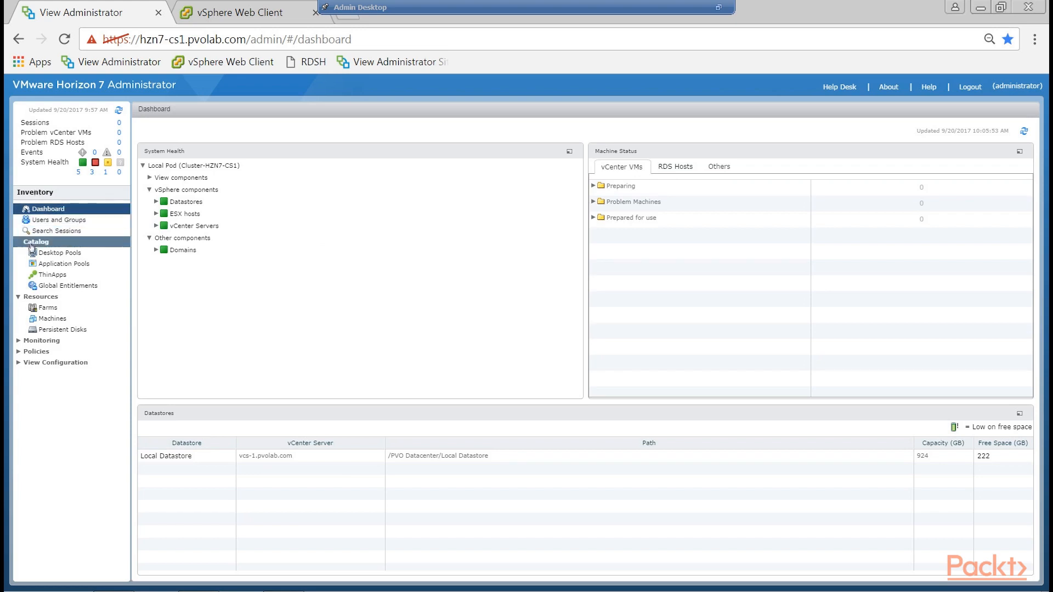
# Open the Desktop Pools catalog and look through its status, access group and additional commands.
pyautogui.click(53, 254)
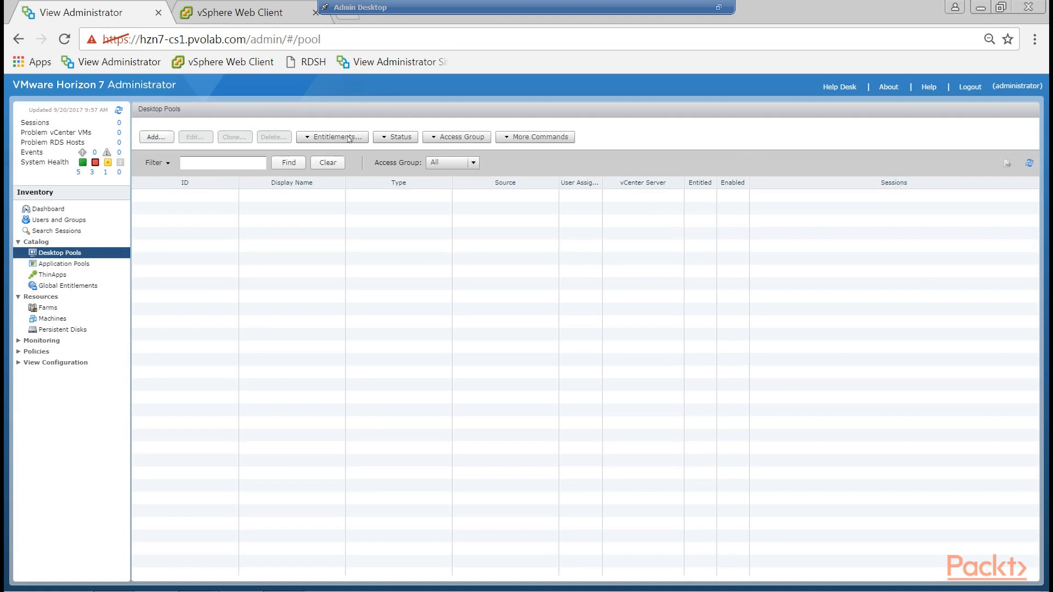
pyautogui.click(399, 139)
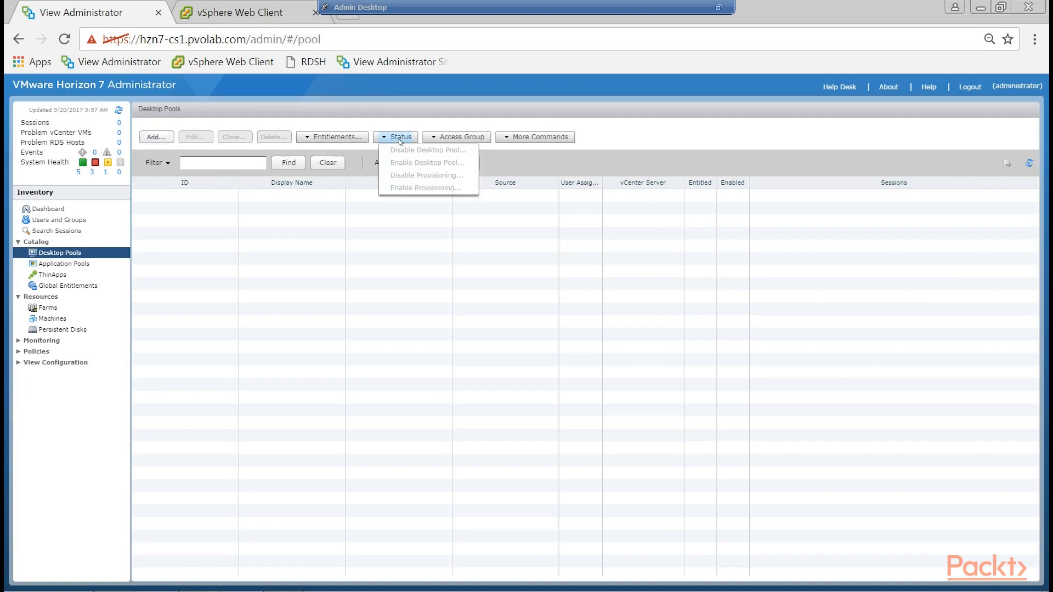
pyautogui.click(446, 138)
pyautogui.click(512, 139)
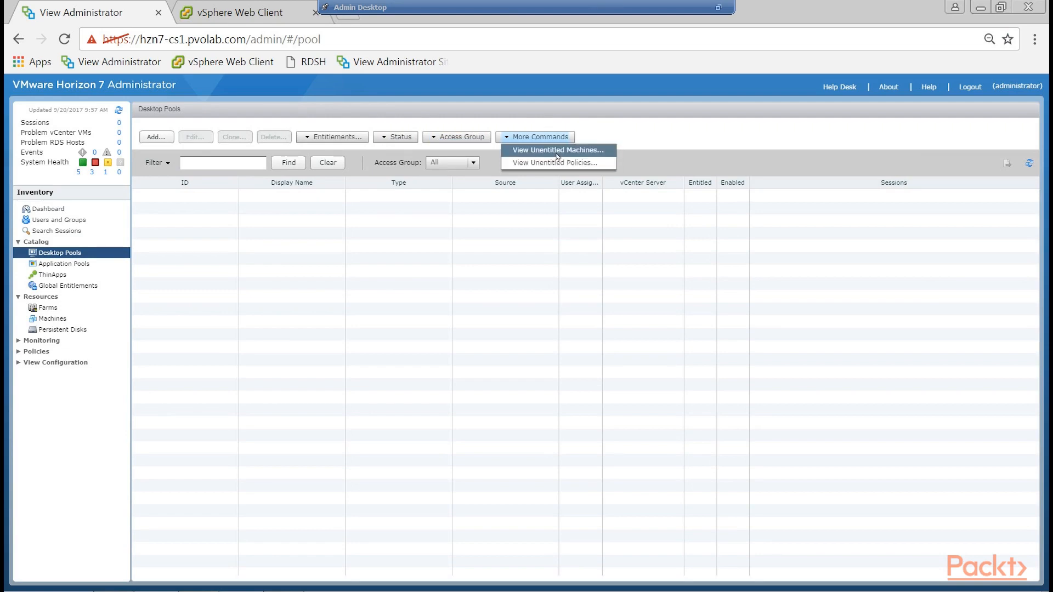
pyautogui.click(288, 267)
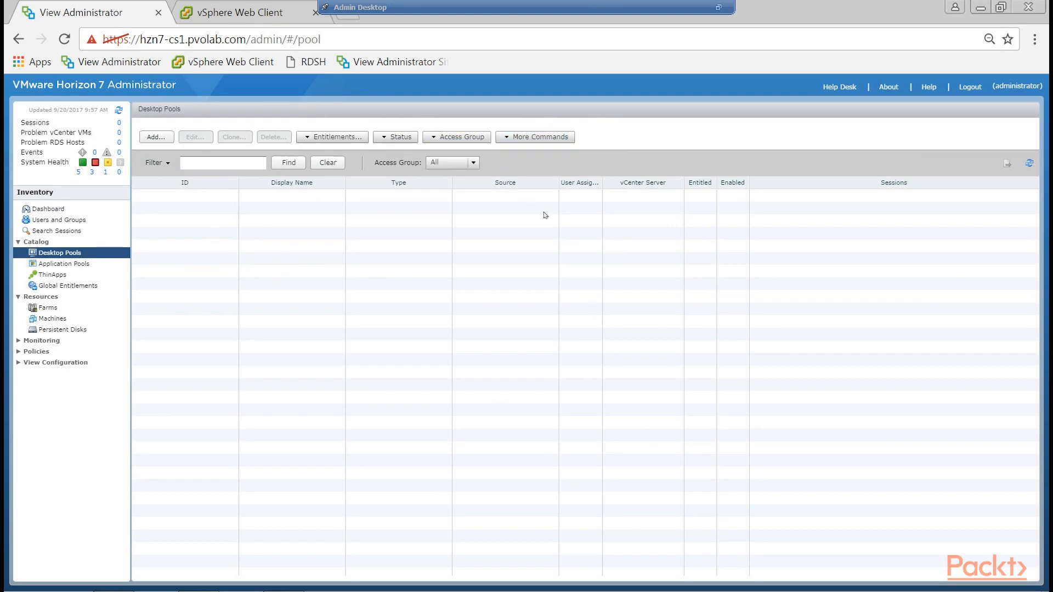
# Start adding an Automated Desktop Pool and continue with Dedicated user assignment.
pyautogui.click(162, 138)
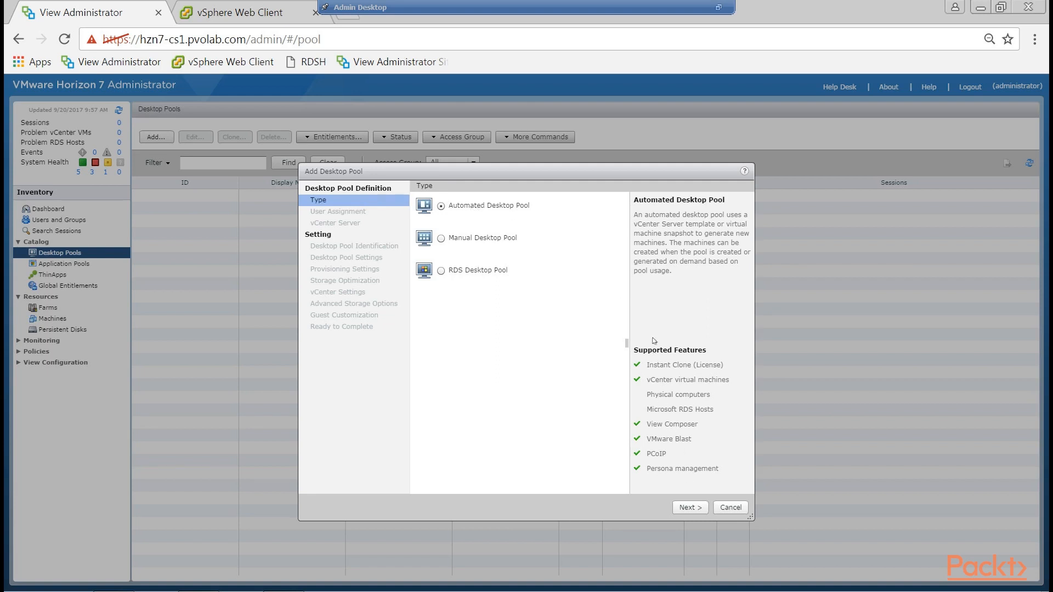
pyautogui.moveTo(638, 215); pyautogui.dragTo(698, 282)
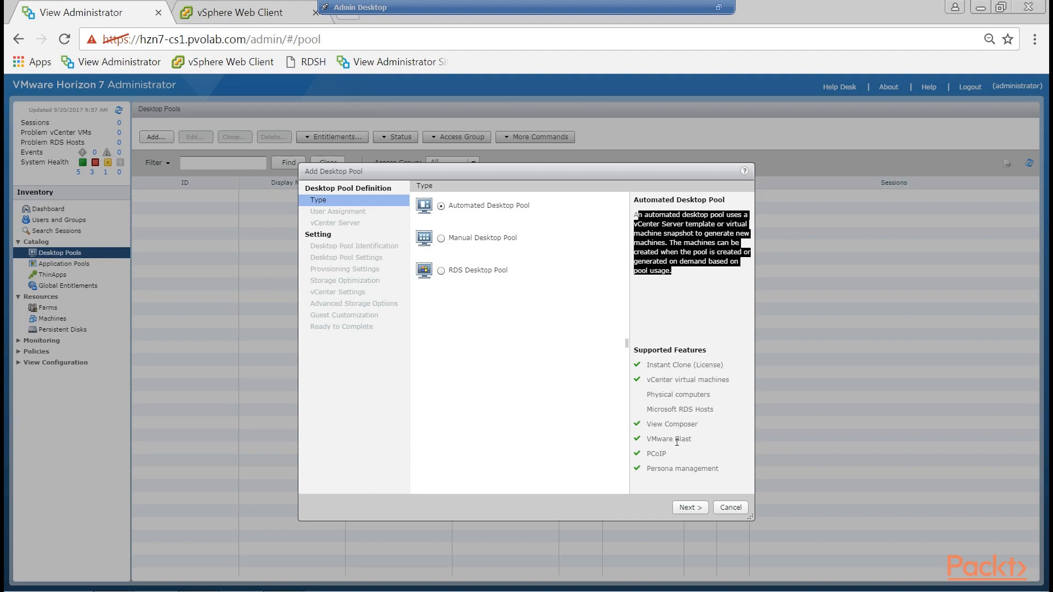
pyautogui.click(695, 508)
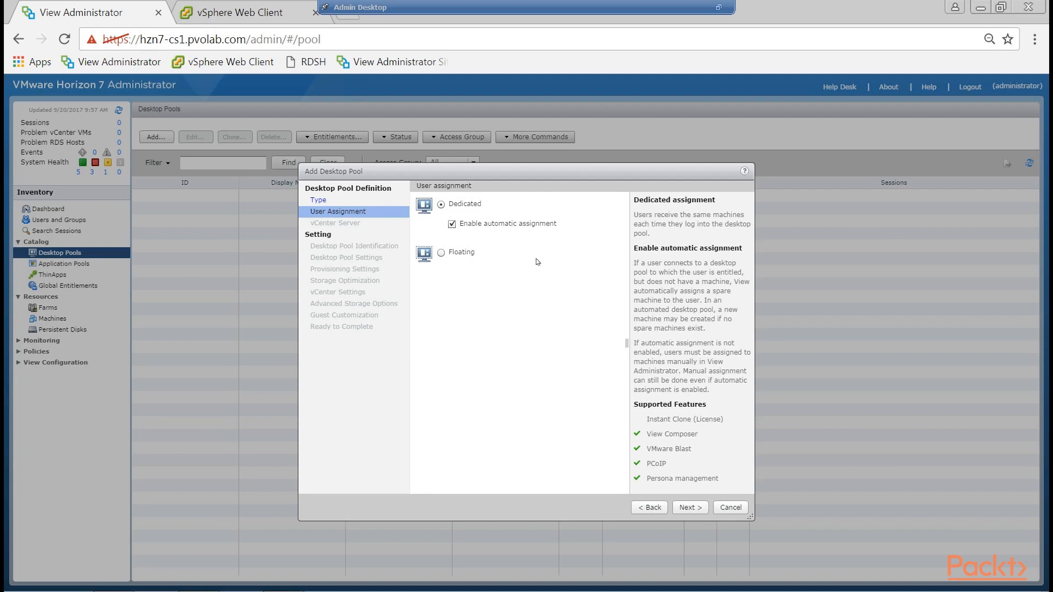
pyautogui.click(452, 226)
pyautogui.click(690, 508)
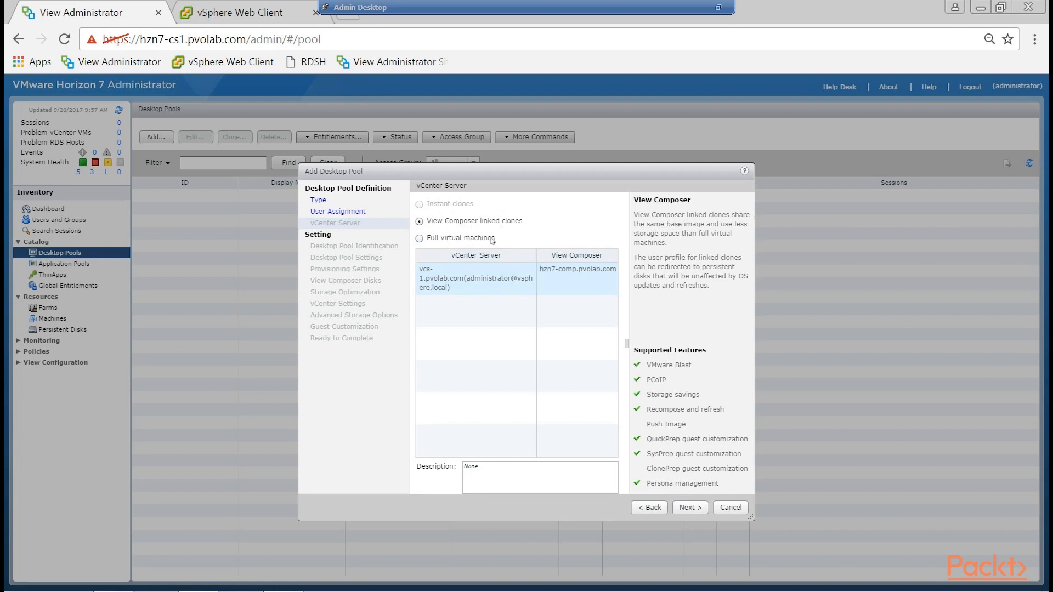
# Compare View Composer linked clones with full virtual machines, and choose Full virtual machines for the pool.
pyautogui.click(420, 239)
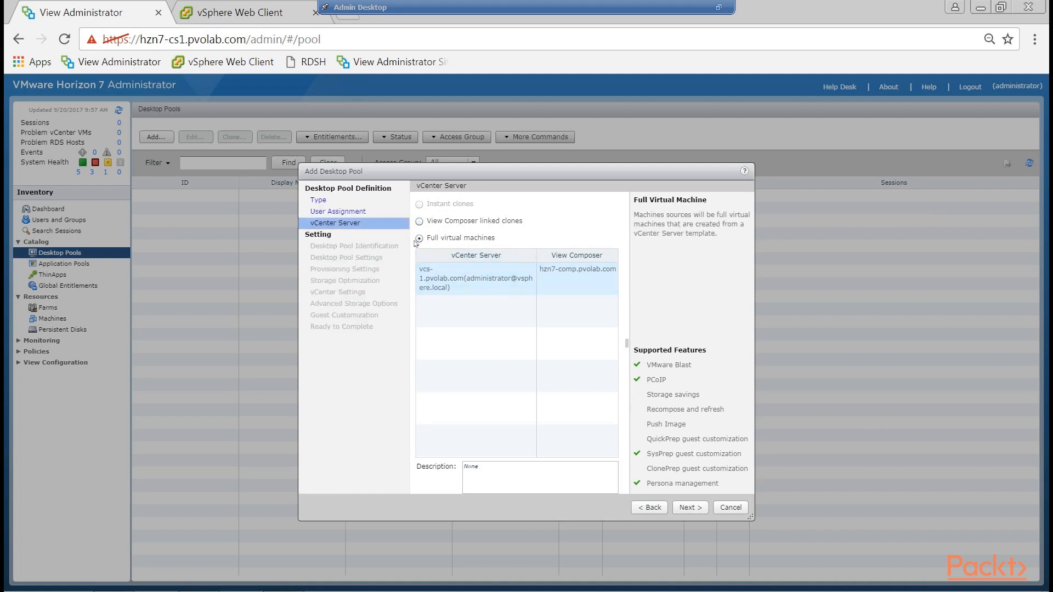
pyautogui.click(420, 221)
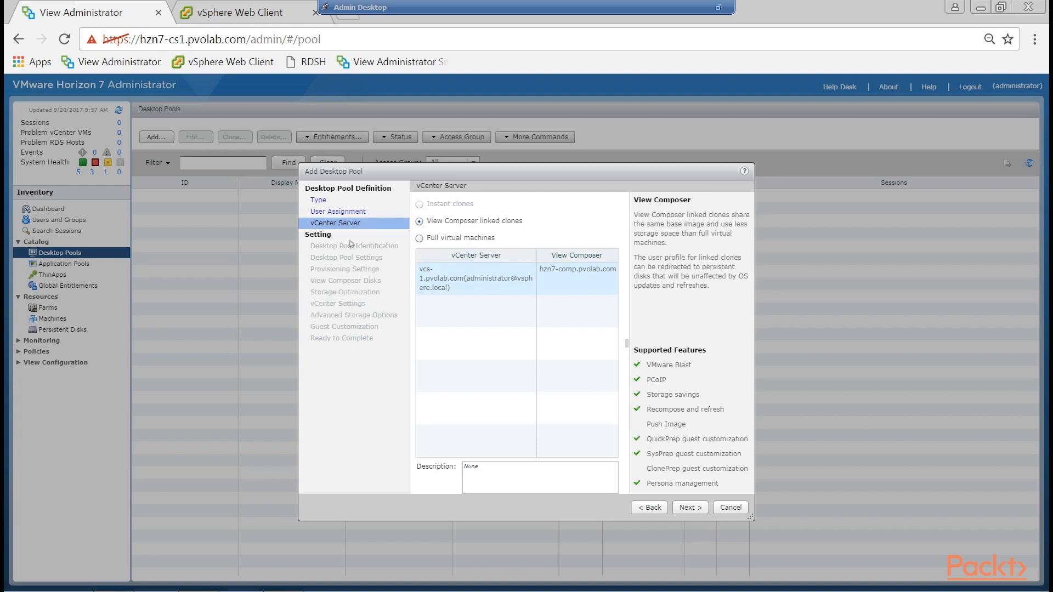
pyautogui.click(420, 239)
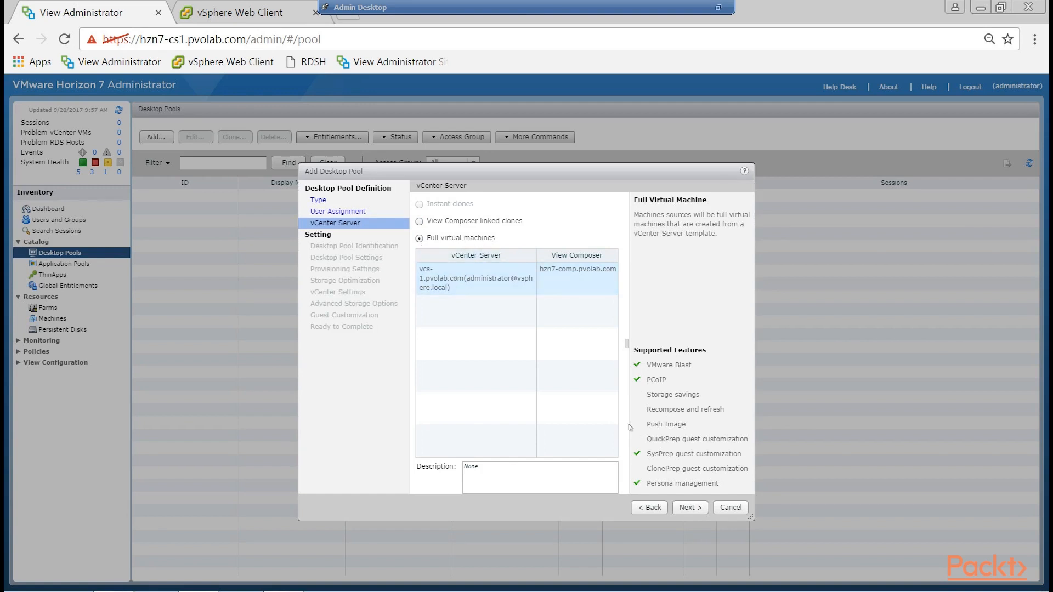
pyautogui.click(701, 505)
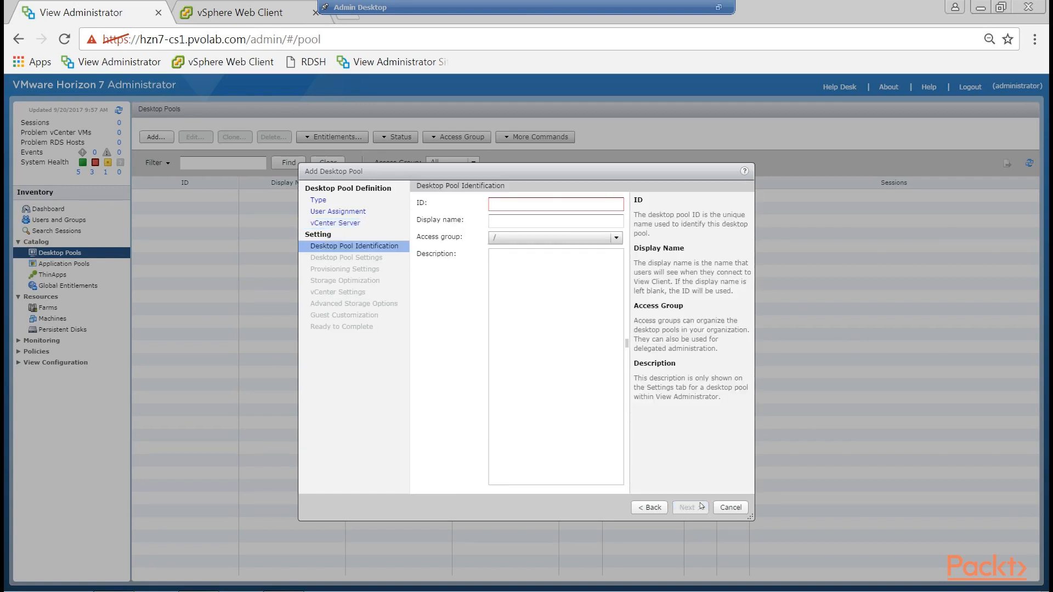
# Enter Win7_Persistent_FC as the pool ID and Windows 7 Persistent Desktop as the display name, keeping the root access group.
pyautogui.click(561, 206)
pyautogui.write('Win')
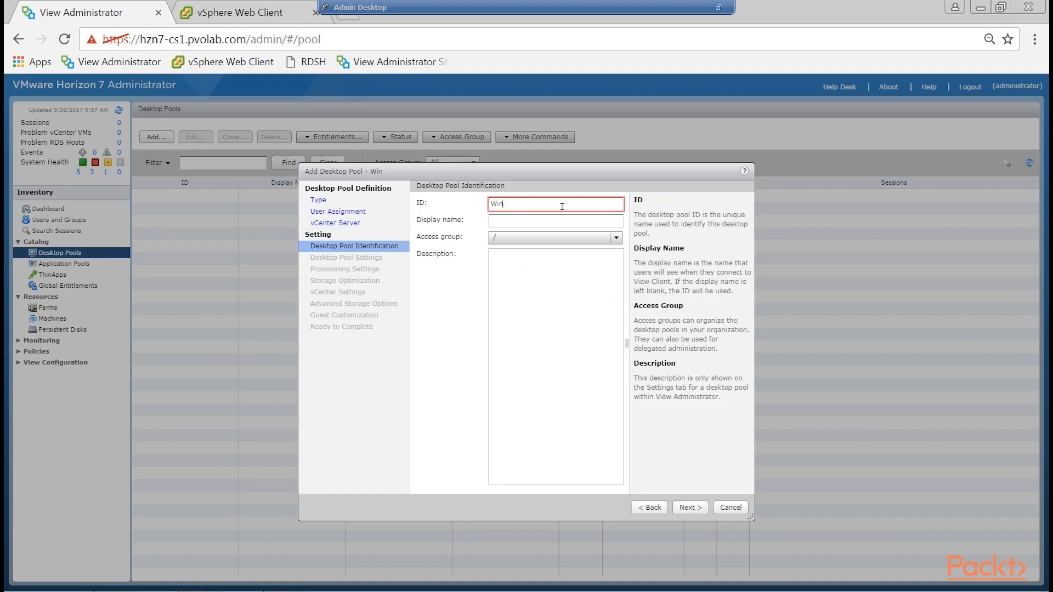
pyautogui.write('7_Persistent_FC')
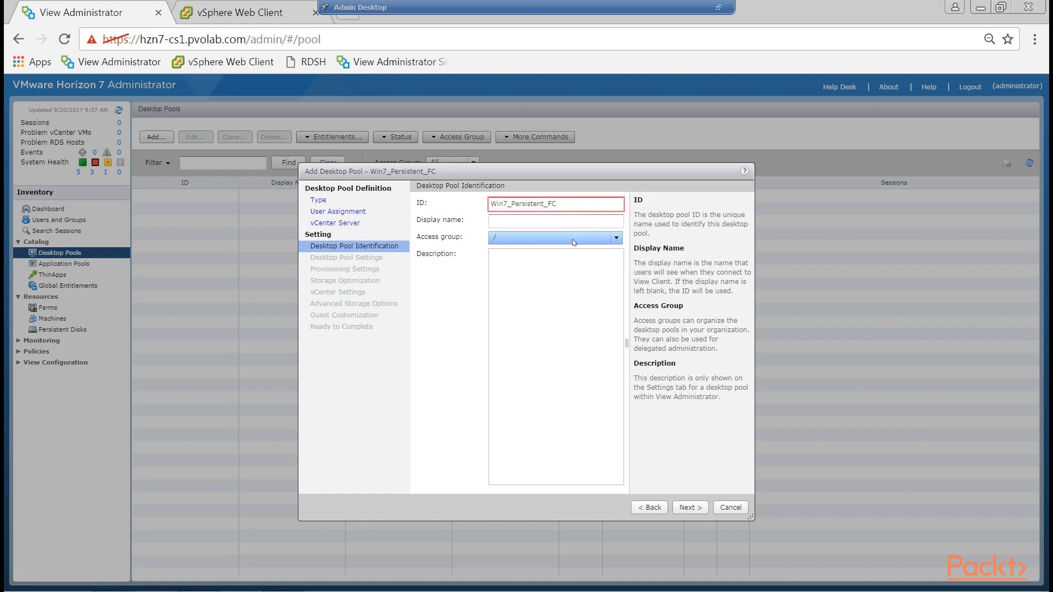
pyautogui.press('Tab')
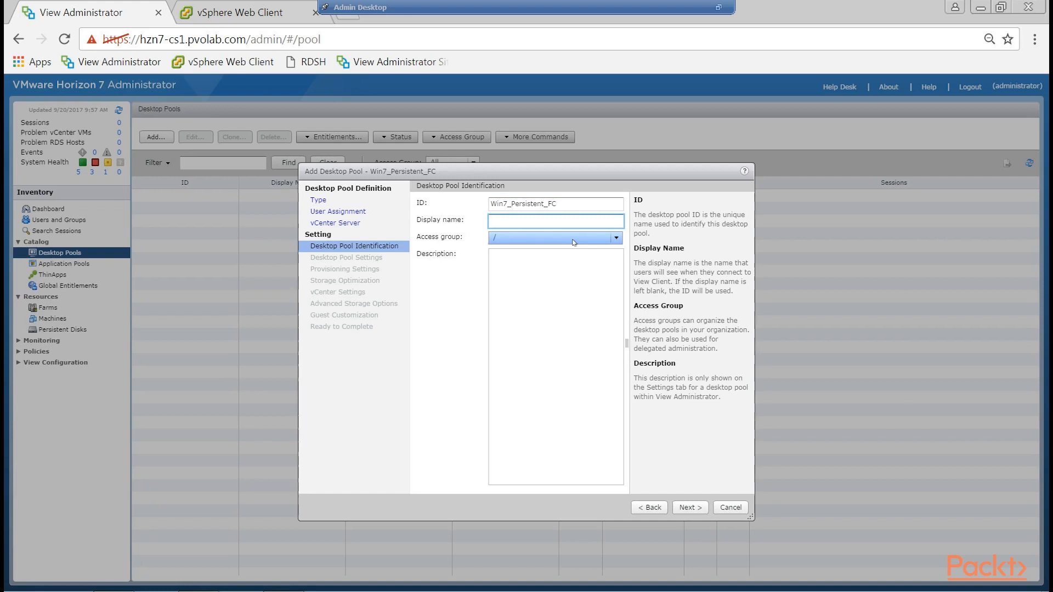
pyautogui.write('Windows 7 Persistent Desktop')
pyautogui.click(617, 239)
pyautogui.click(617, 240)
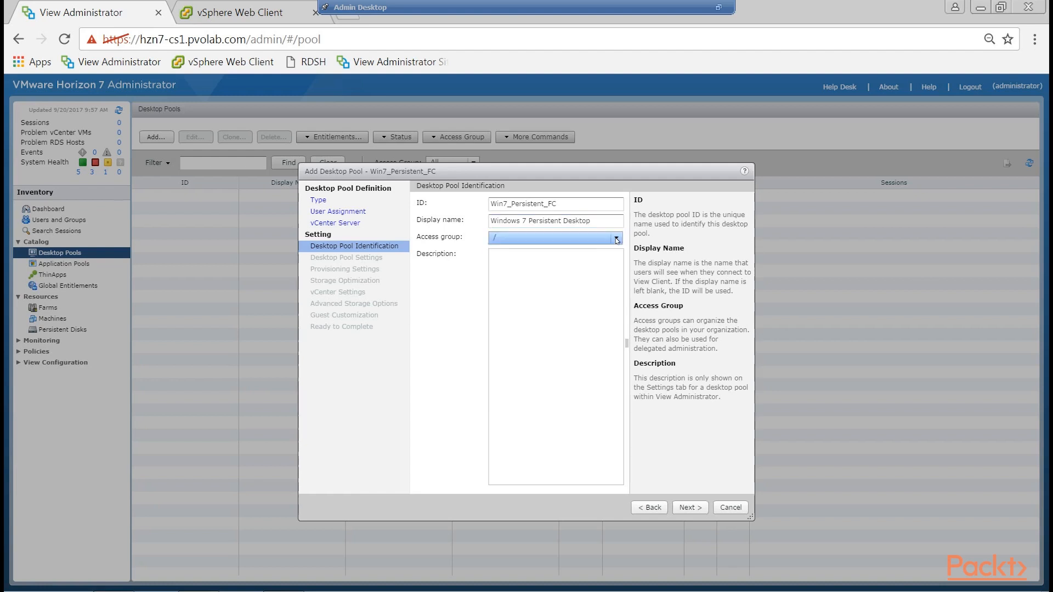
# Copy the display name Windows 7 Persistent Desktop into the pool's description and continue to the Desktop Pool Settings.
pyautogui.moveTo(593, 221); pyautogui.dragTo(489, 229)
pyautogui.hotkey('ctrl', 'c')
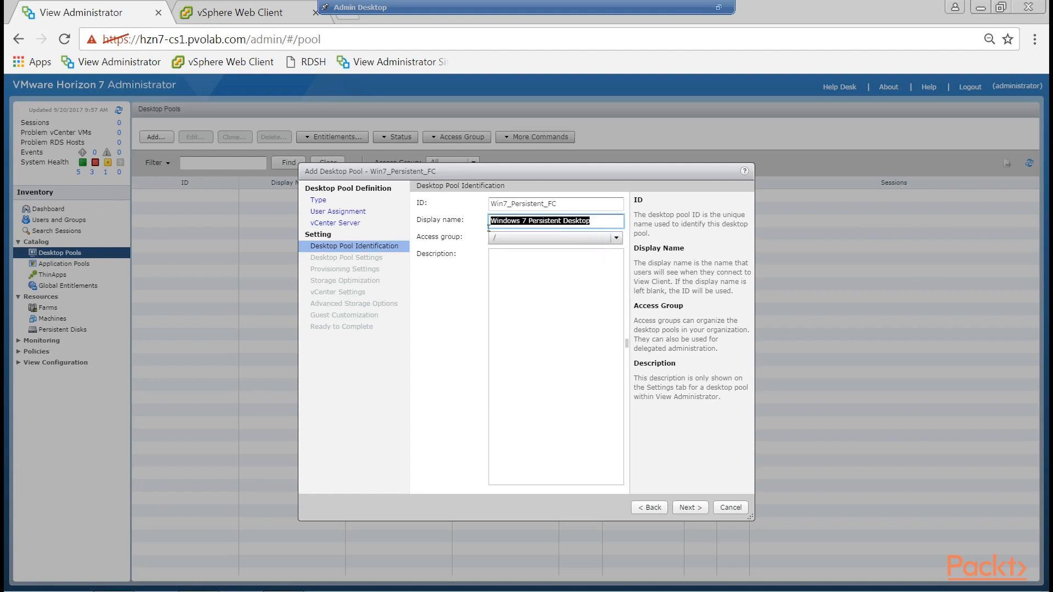
pyautogui.click(511, 265)
pyautogui.hotkey('ctrl', 'v')
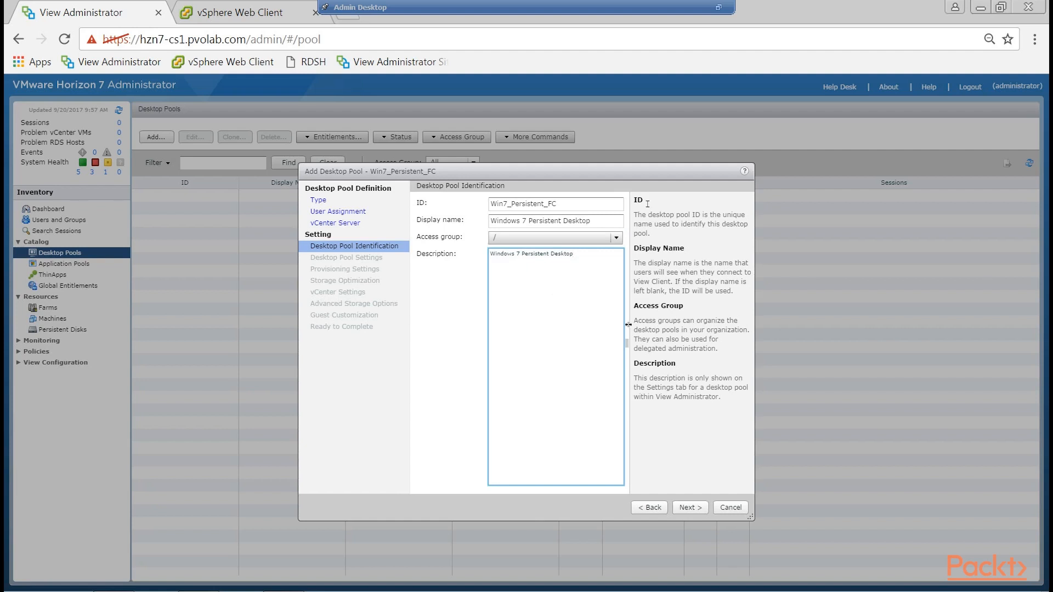
pyautogui.click(691, 508)
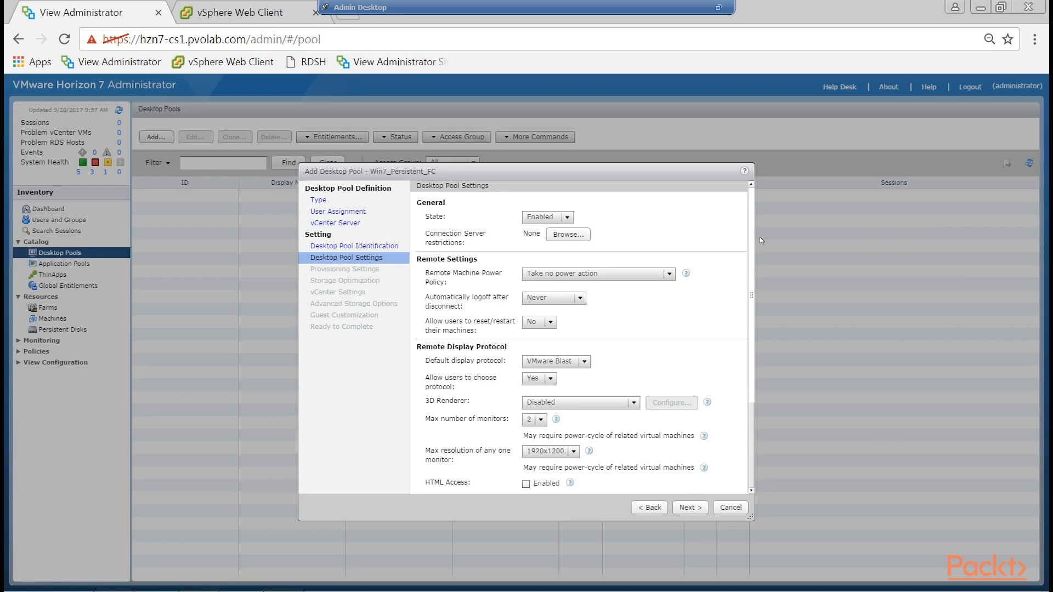
# Choose Enabled as the desktop pool's state.
pyautogui.moveTo(754, 238); pyautogui.dragTo(763, 203)
pyautogui.click(568, 218)
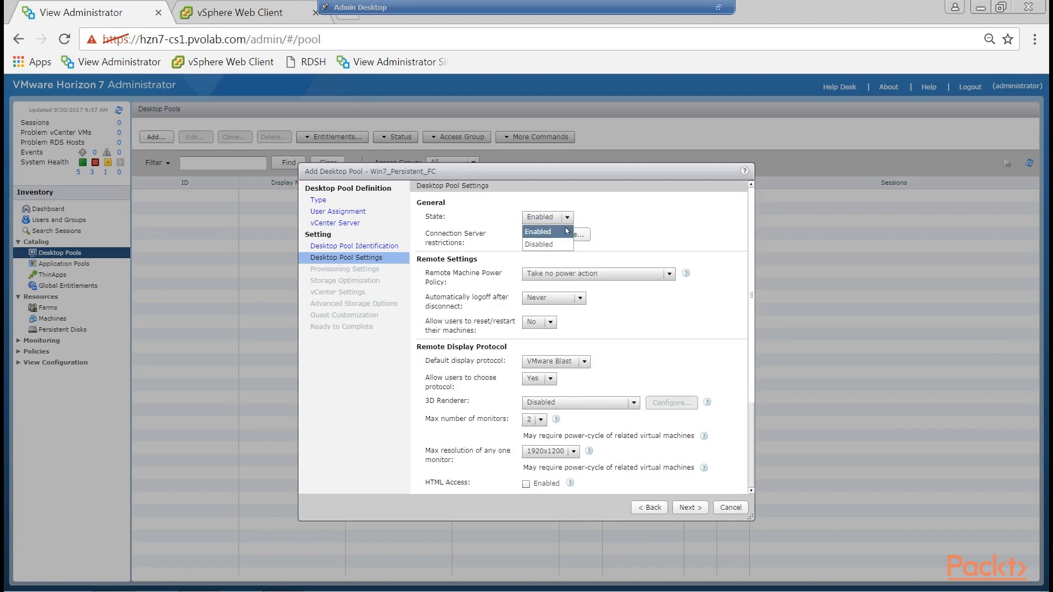
pyautogui.click(567, 231)
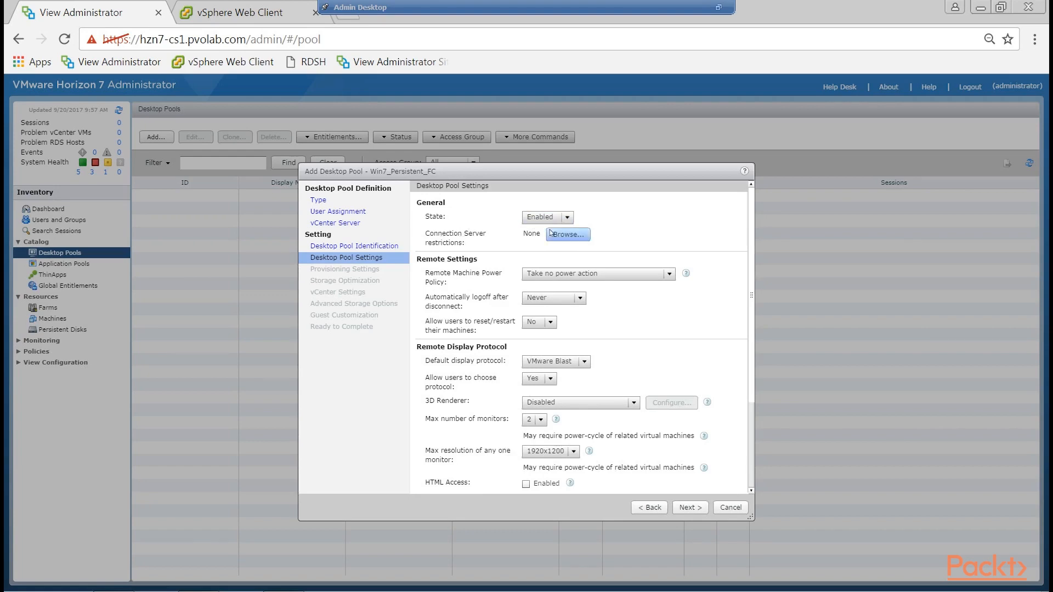
# Examine the Connection Server restriction options, including access restricted by tags, without applying any.
pyautogui.click(570, 235)
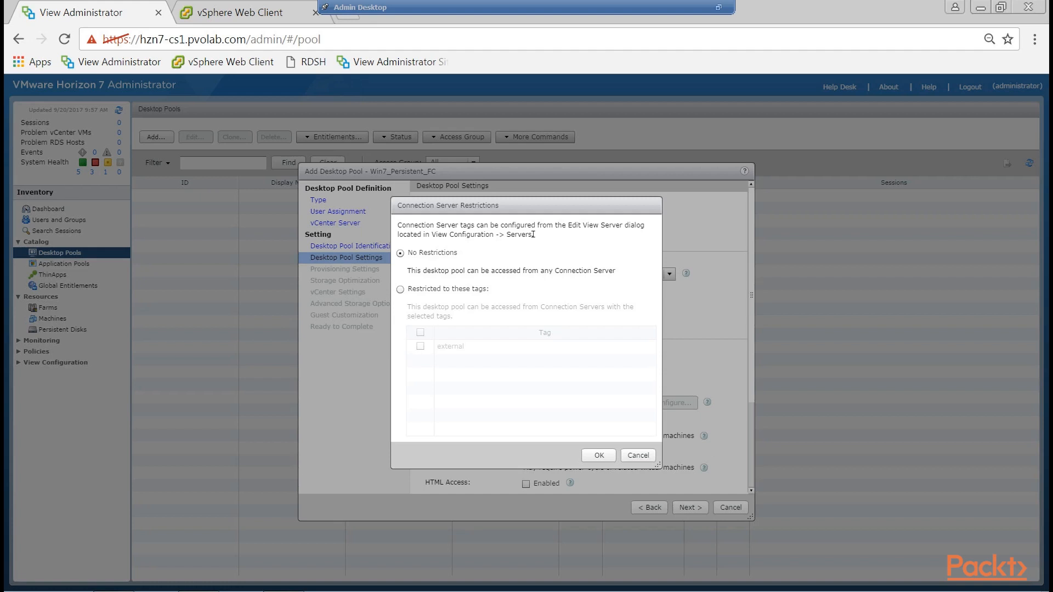
pyautogui.click(400, 289)
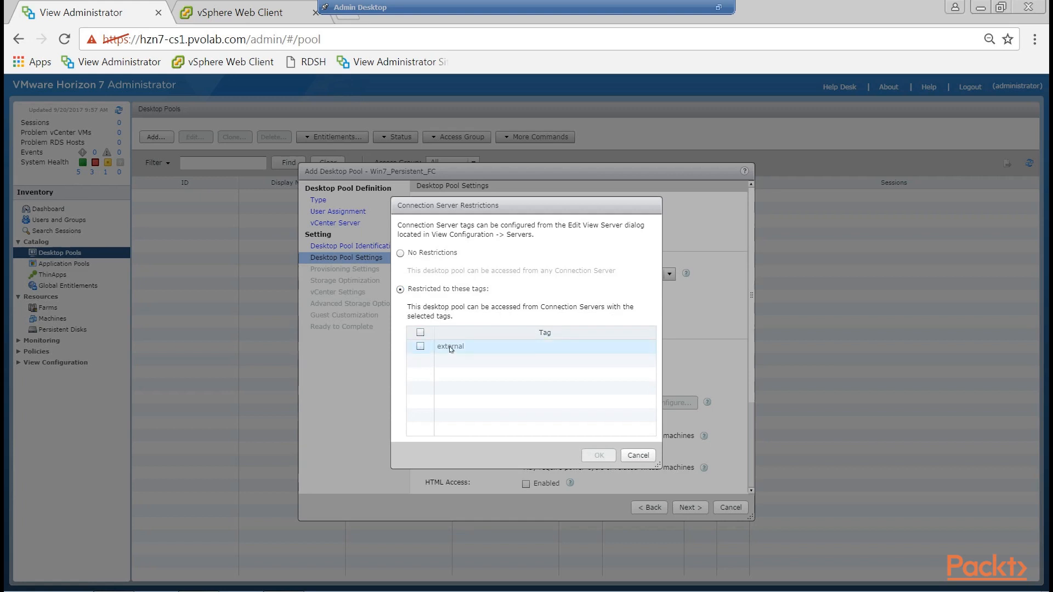
pyautogui.click(401, 254)
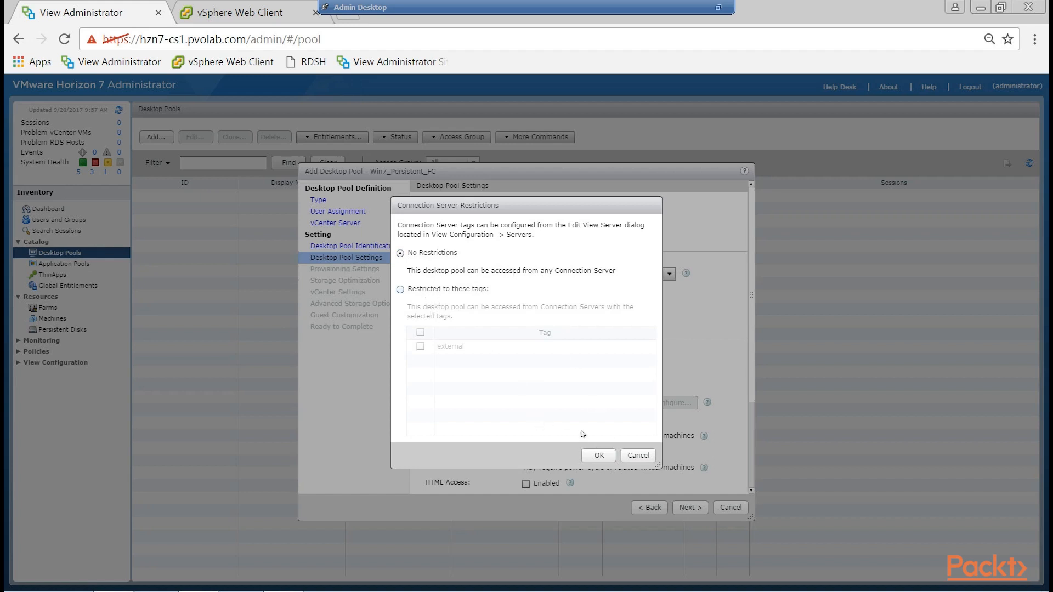
pyautogui.click(633, 457)
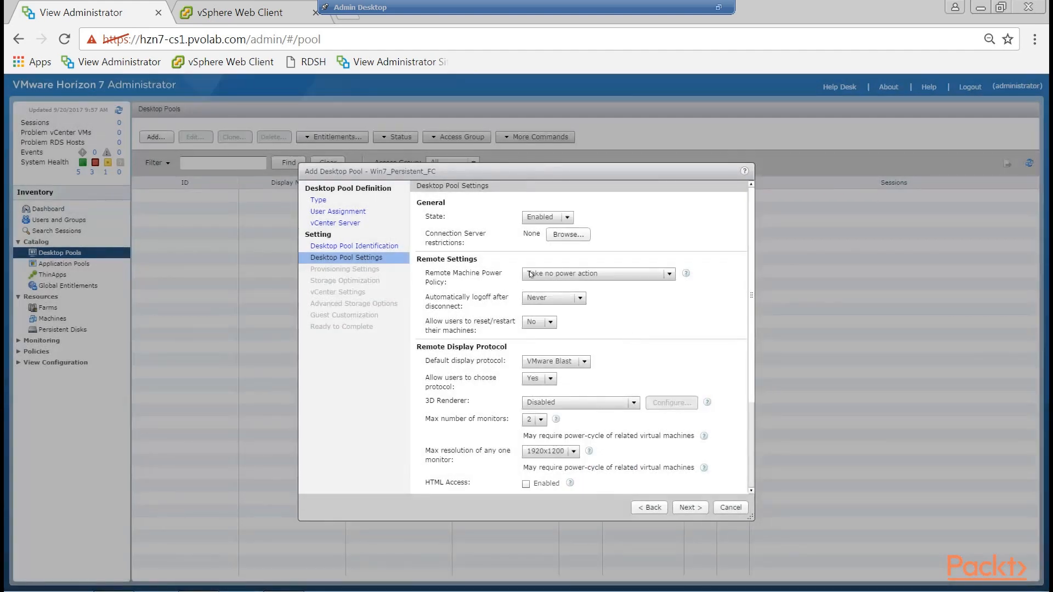
# Review the Remote Machine Power Policy options and read the additional information about how they behave.
pyautogui.moveTo(431, 280); pyautogui.dragTo(495, 285)
pyautogui.click(670, 277)
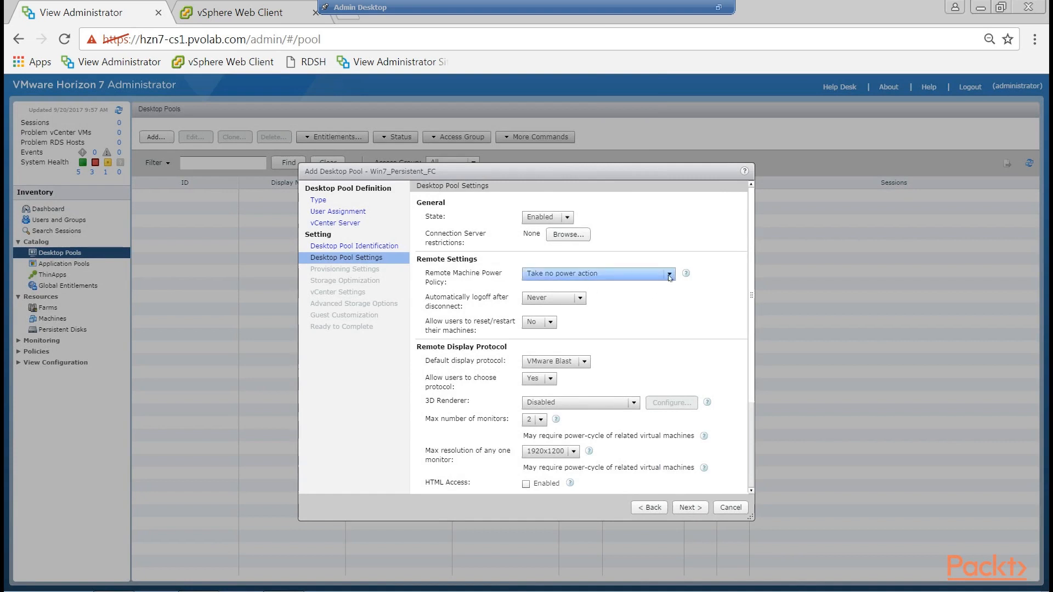
pyautogui.click(670, 277)
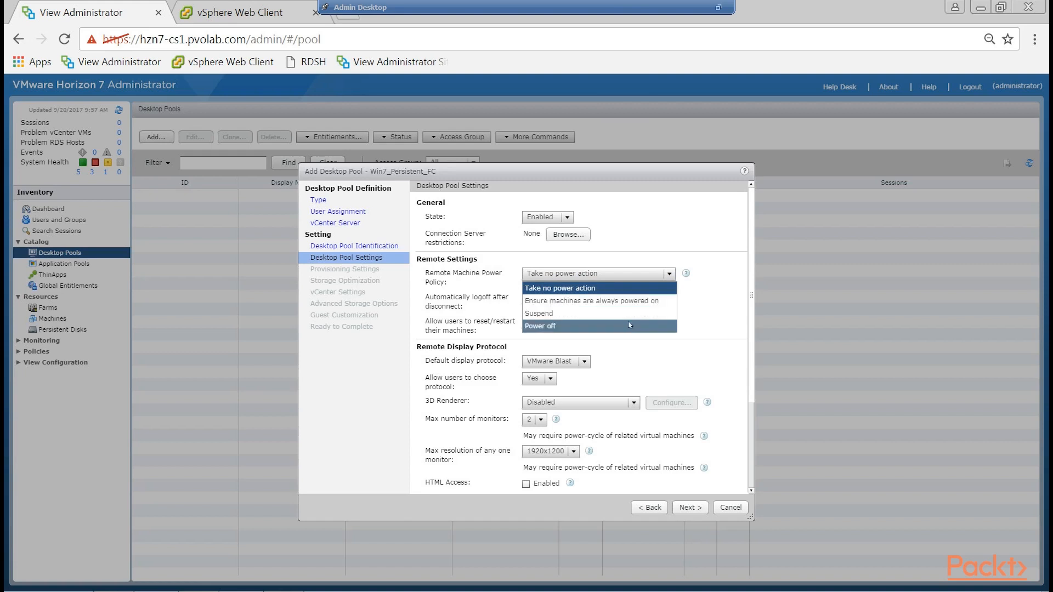
pyautogui.click(724, 285)
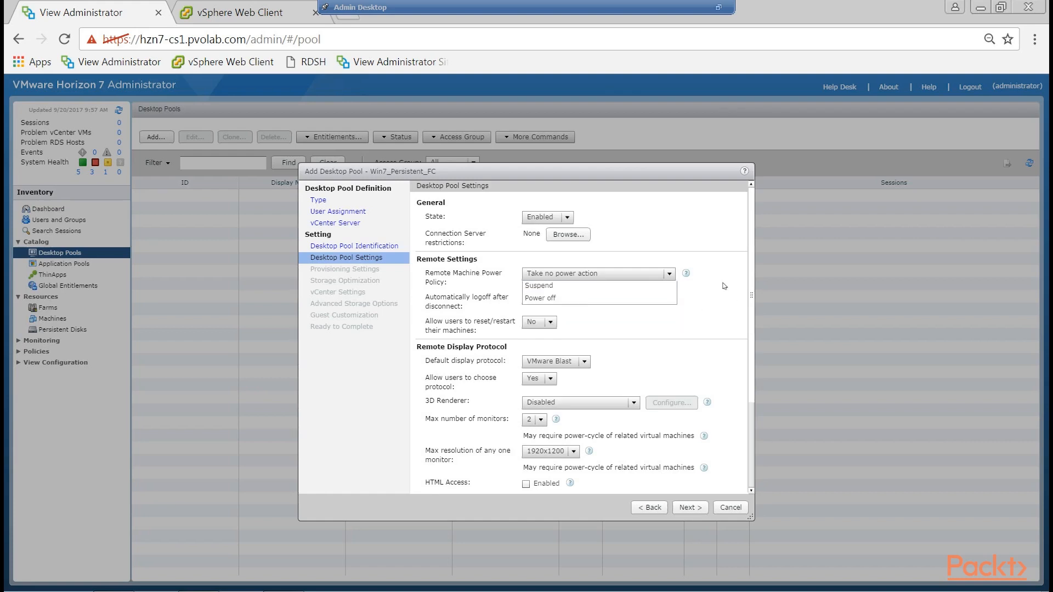
pyautogui.click(685, 274)
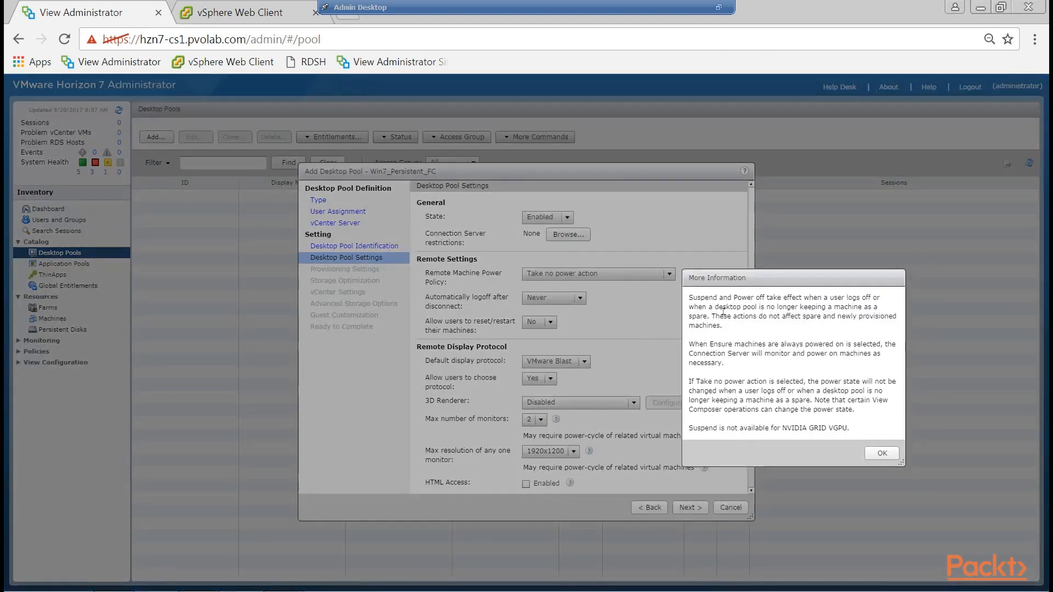
pyautogui.moveTo(704, 317); pyautogui.dragTo(852, 412)
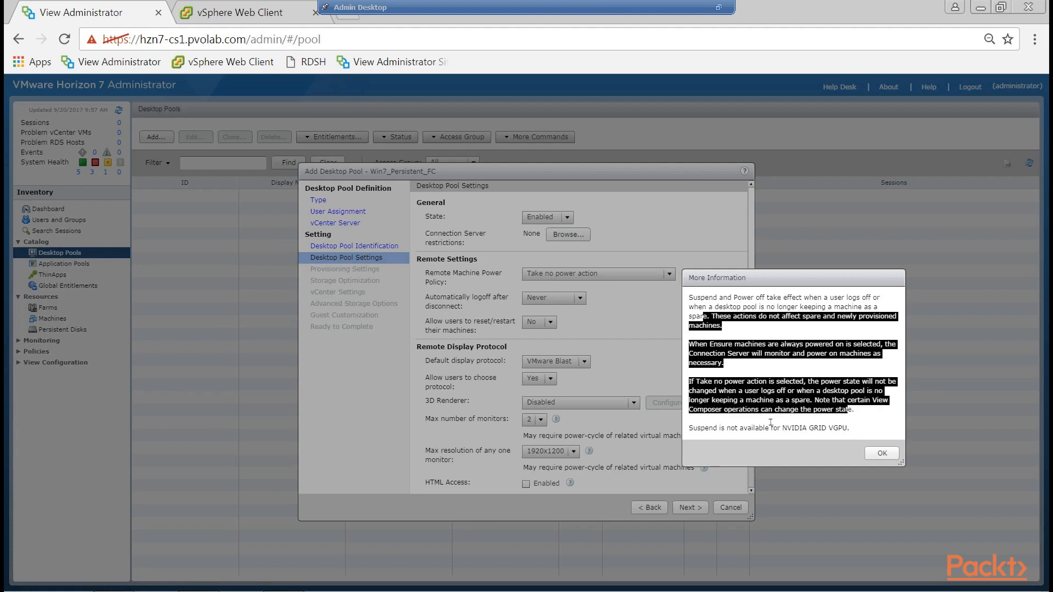
pyautogui.moveTo(693, 436); pyautogui.dragTo(862, 430)
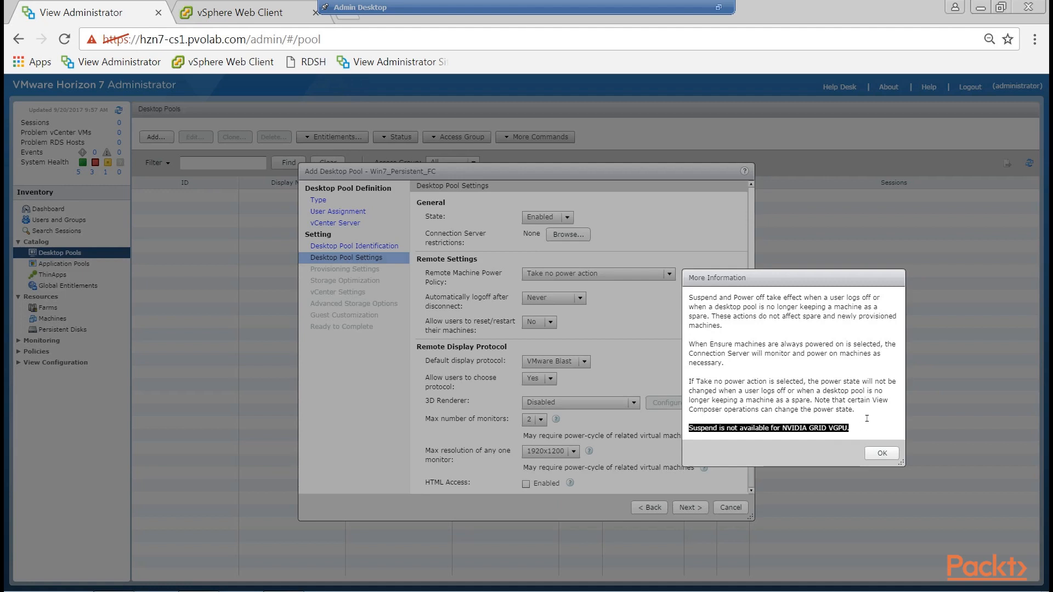
pyautogui.click(883, 454)
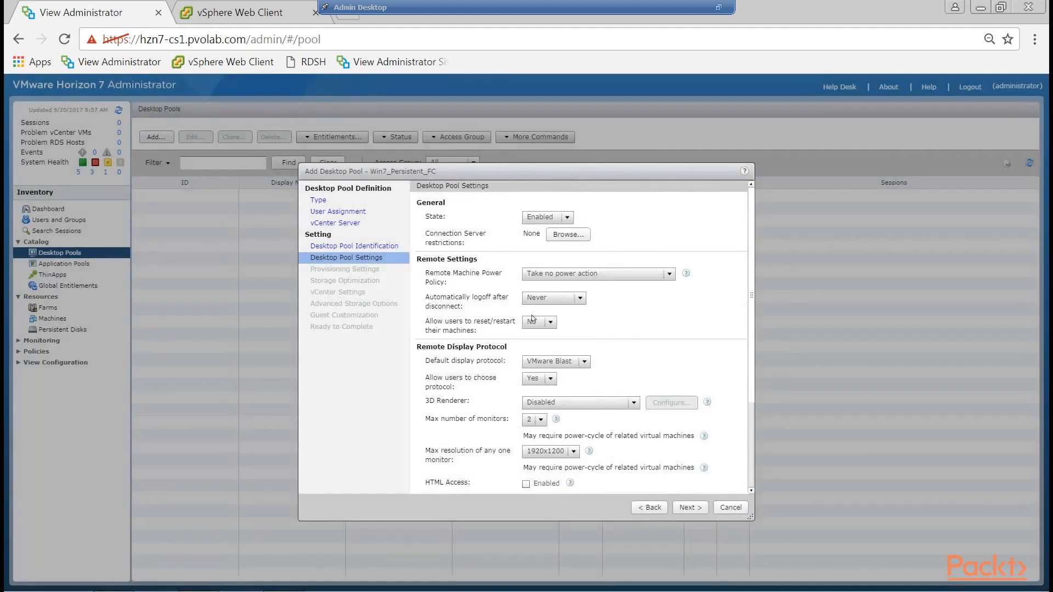
# Set automatic logoff after disconnect to the After... option, measured in minutes.
pyautogui.moveTo(430, 305); pyautogui.dragTo(476, 305)
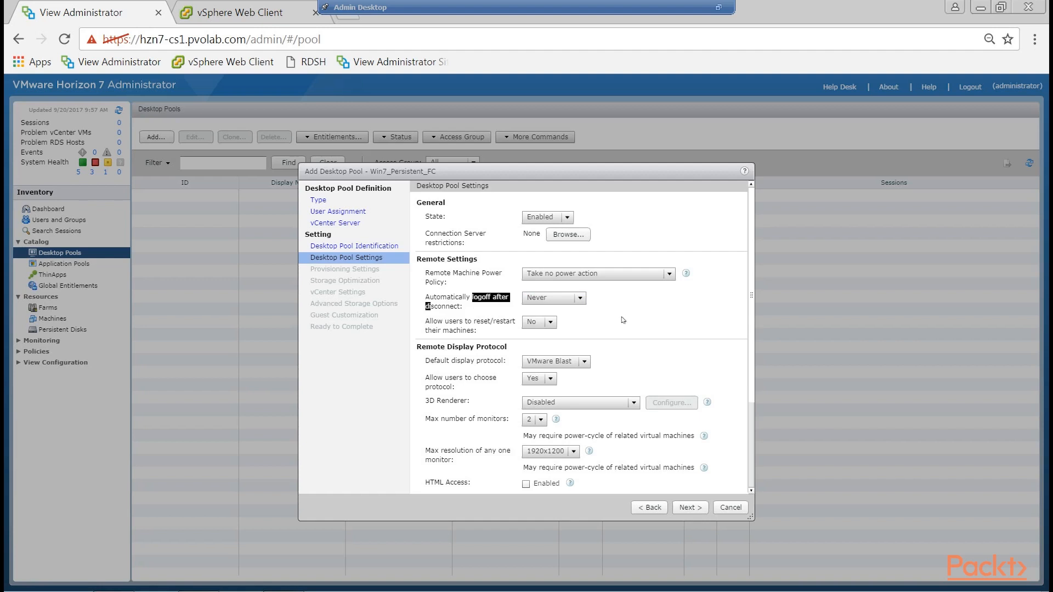
pyautogui.click(585, 301)
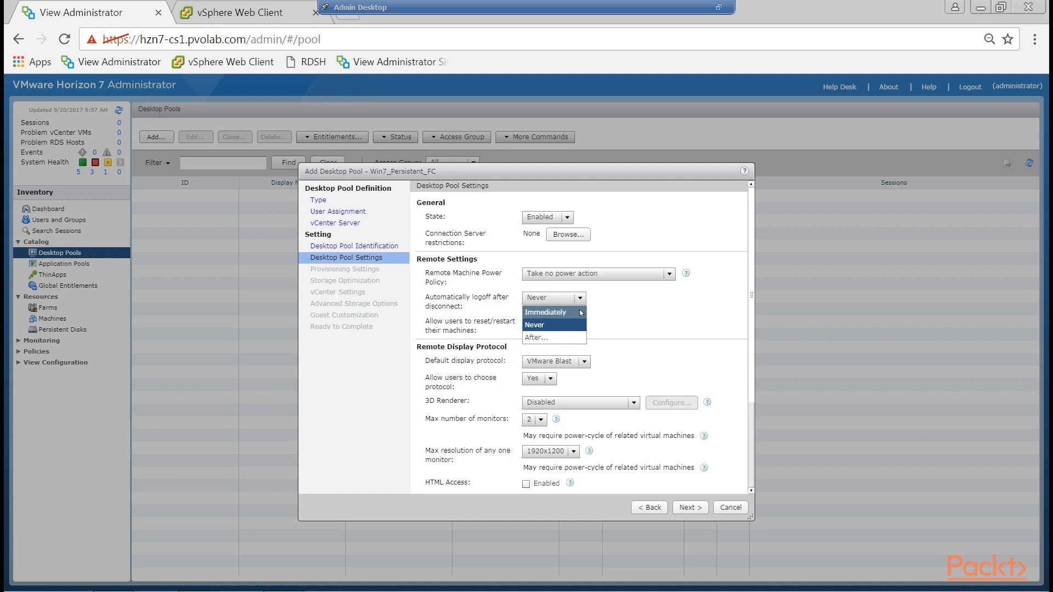
pyautogui.click(550, 336)
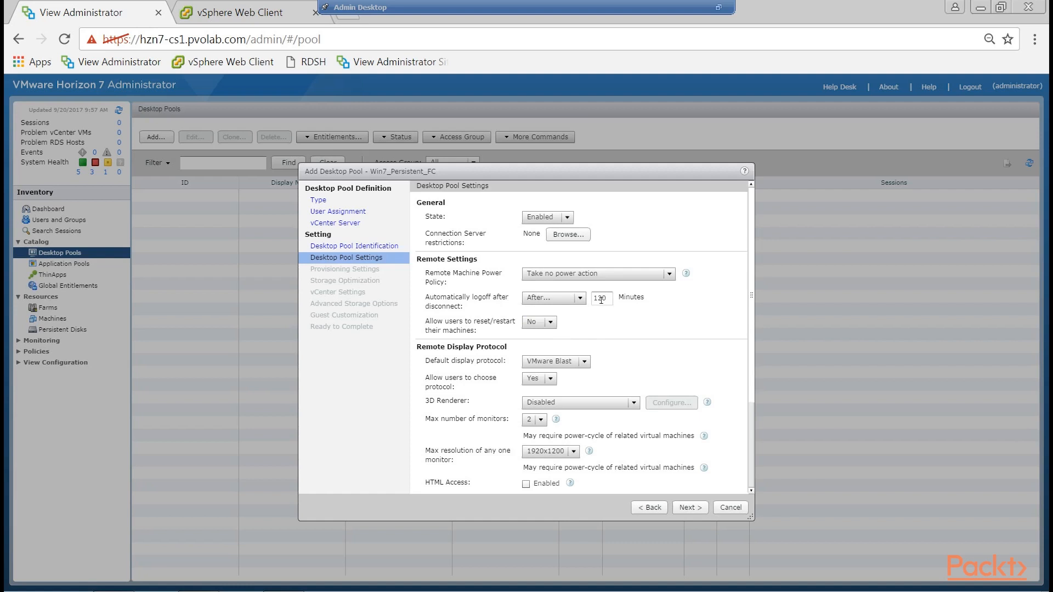
# Set automatic logoff after disconnect to Never and choose No for allowing users to reset or restart their machines.
pyautogui.click(608, 301)
pyautogui.click(579, 299)
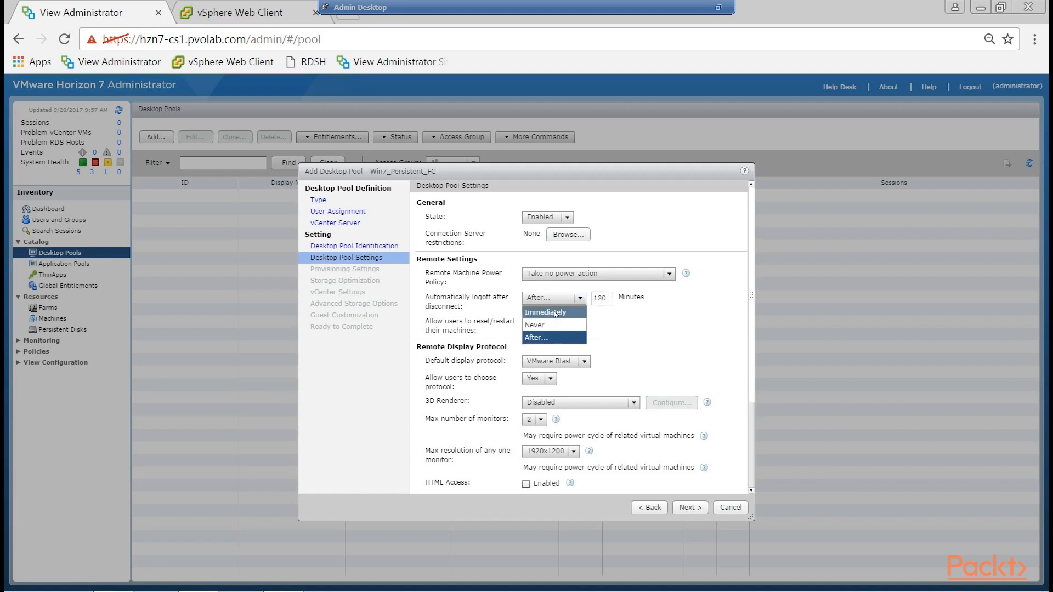
pyautogui.click(554, 324)
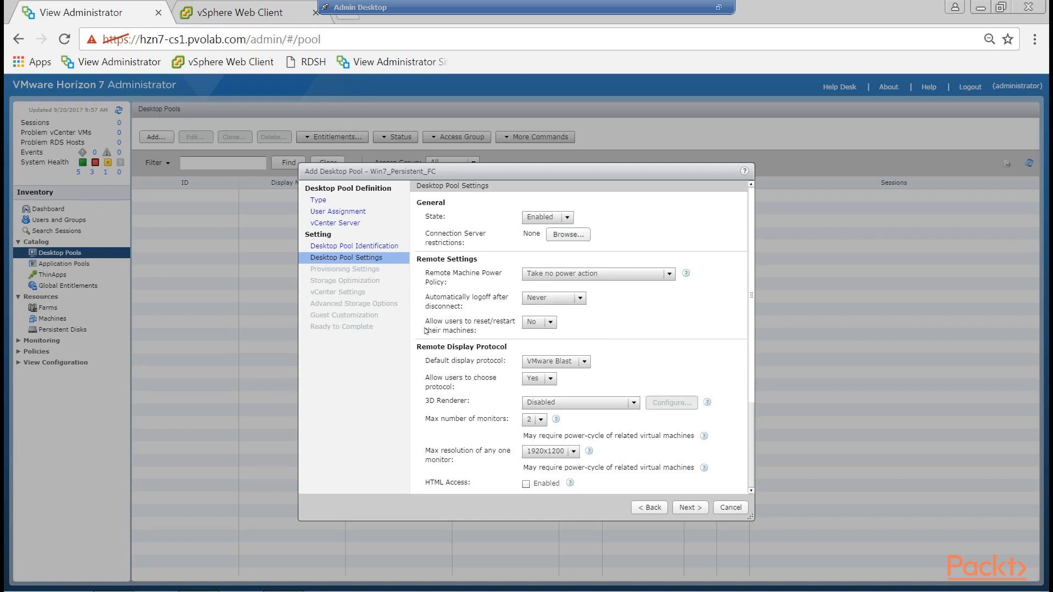
pyautogui.click(550, 323)
pyautogui.click(540, 349)
# Set the default display protocol to PCoIP and choose Yes for allowing users to choose the protocol.
pyautogui.moveTo(754, 253); pyautogui.dragTo(747, 312)
pyautogui.scroll(-1, 746, 312)
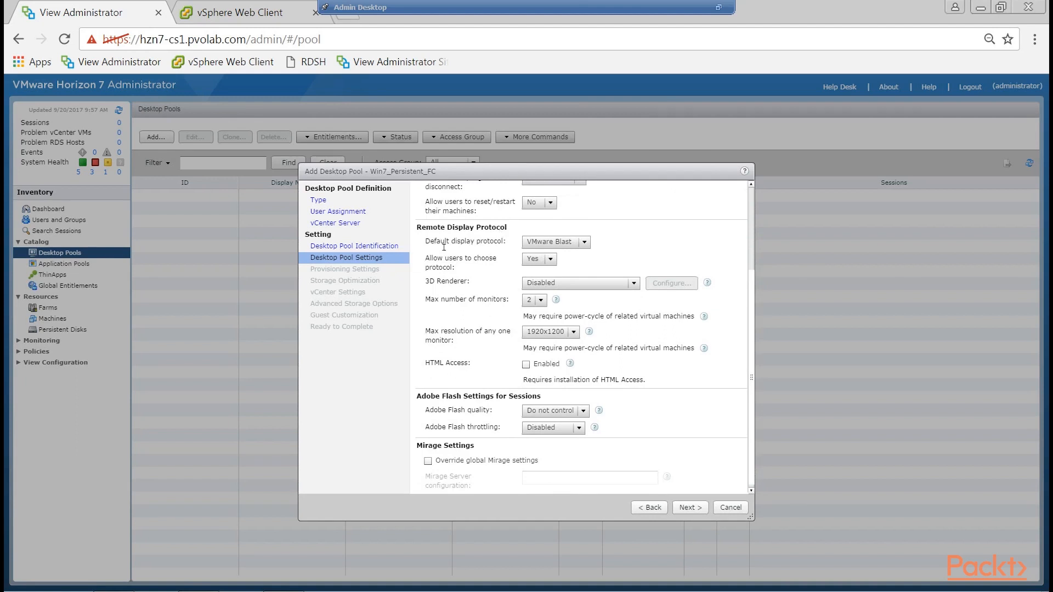
pyautogui.click(587, 243)
pyautogui.click(561, 267)
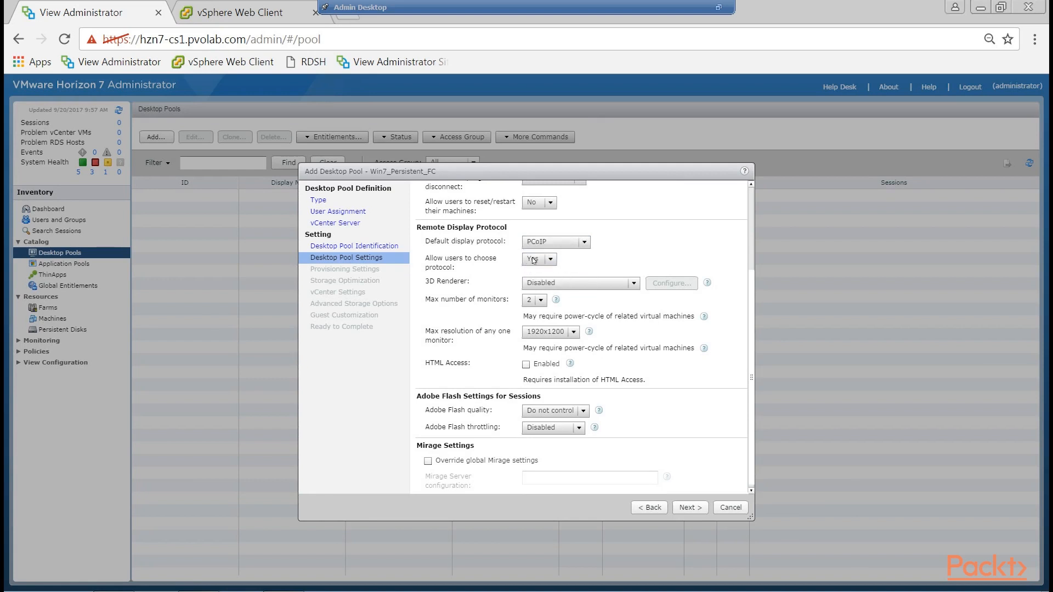
pyautogui.click(552, 260)
pyautogui.click(551, 277)
pyautogui.click(585, 243)
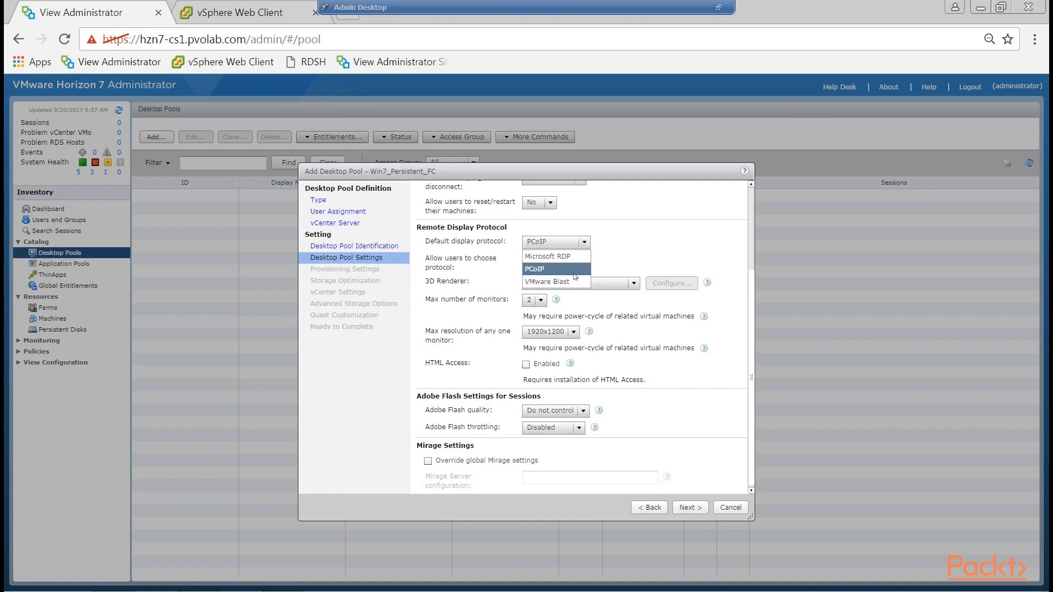
pyautogui.click(654, 248)
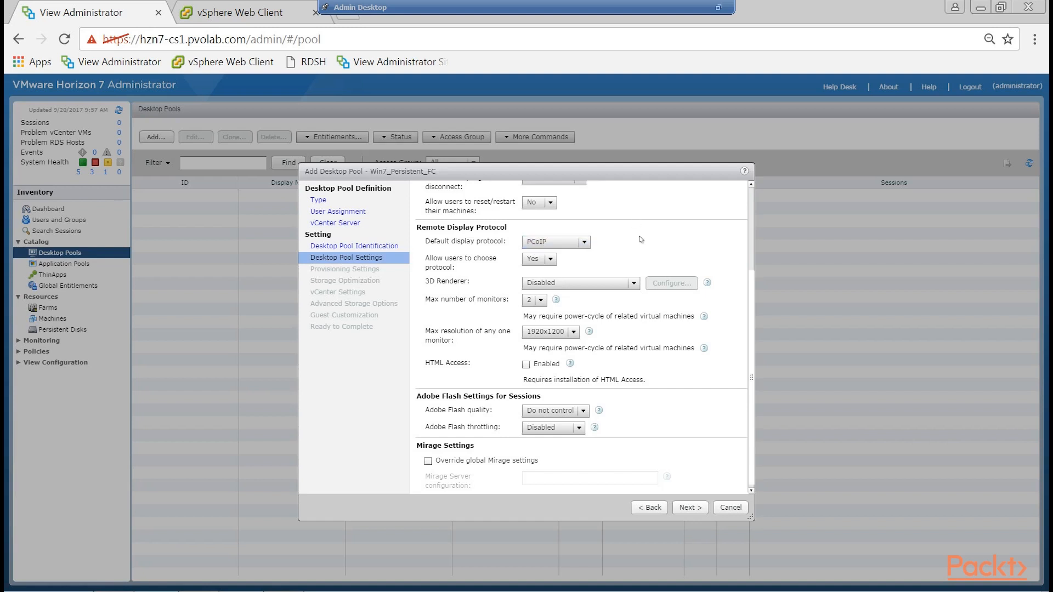
# Try the Automatic 3D Renderer option and examine its VRAM size configuration without applying a size.
pyautogui.click(582, 283)
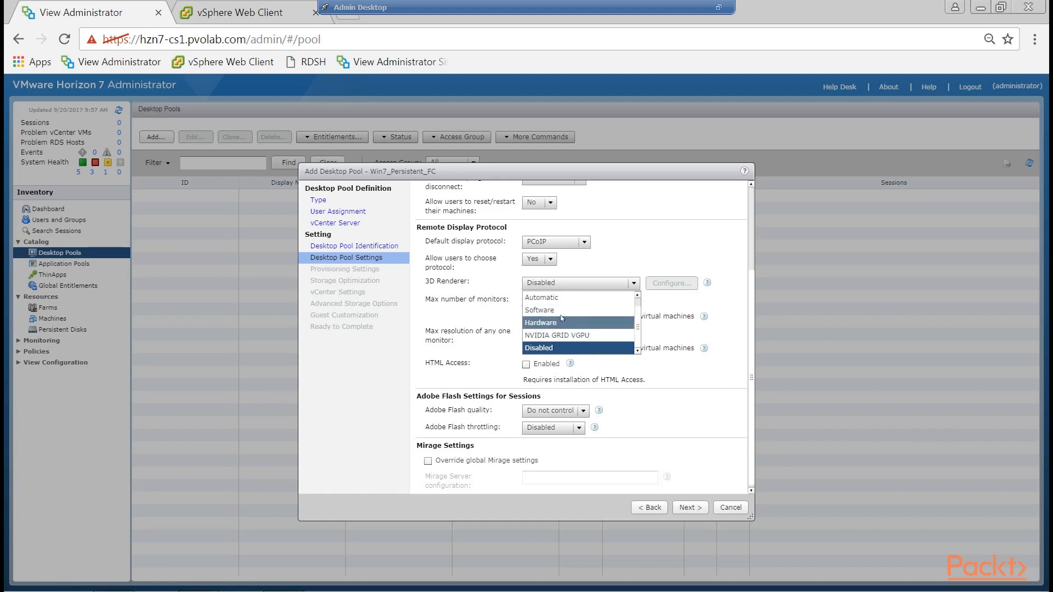
pyautogui.click(562, 298)
pyautogui.click(662, 284)
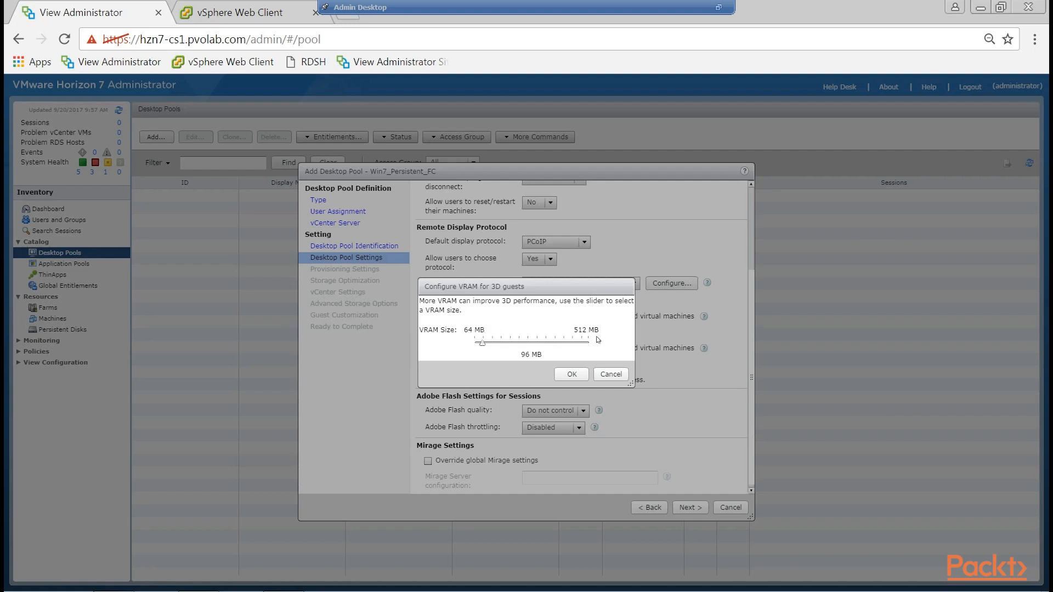
pyautogui.click(621, 374)
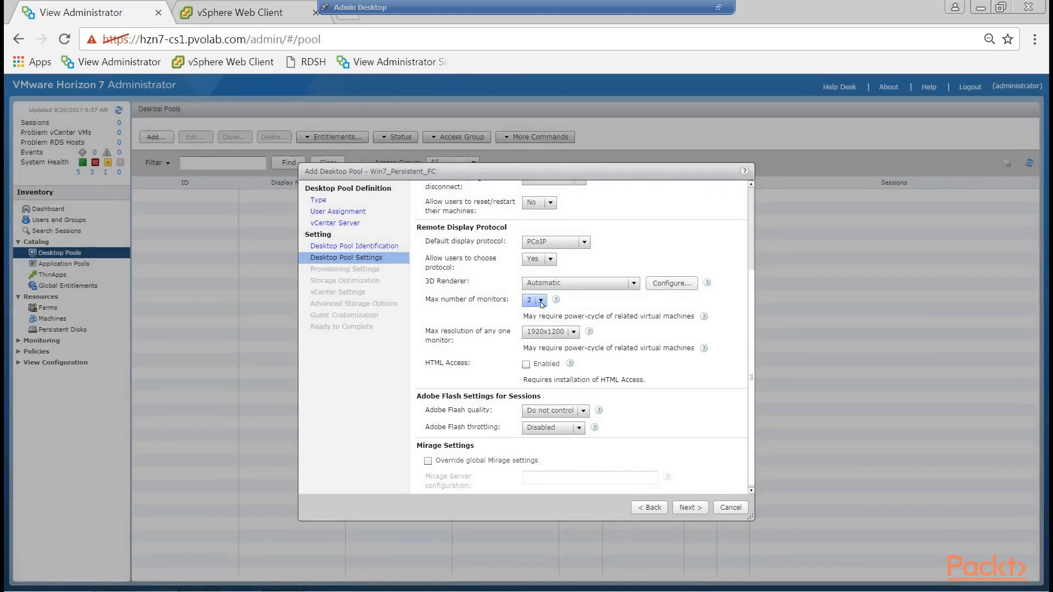
# Set the 3D Renderer to Hardware and the maximum number of monitors to 2.
pyautogui.click(541, 304)
pyautogui.click(541, 303)
pyautogui.click(603, 287)
pyautogui.click(556, 330)
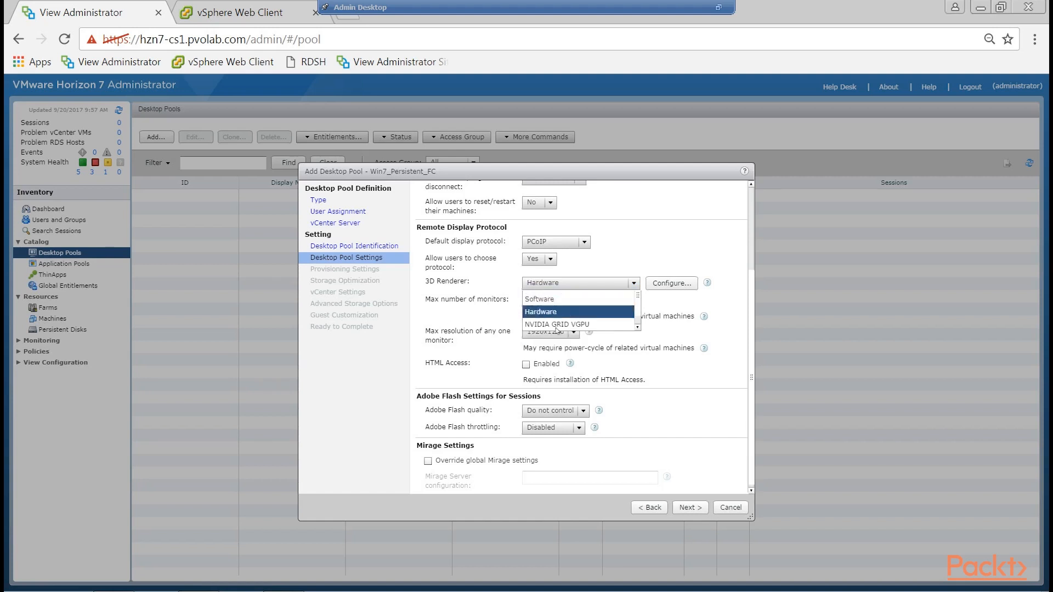
pyautogui.click(541, 299)
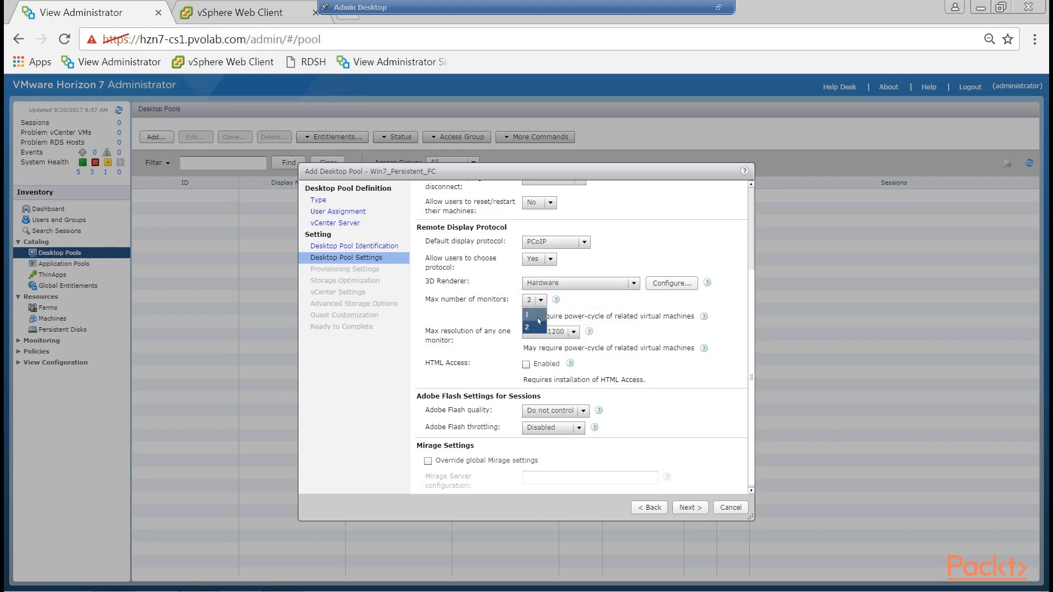
pyautogui.click(540, 327)
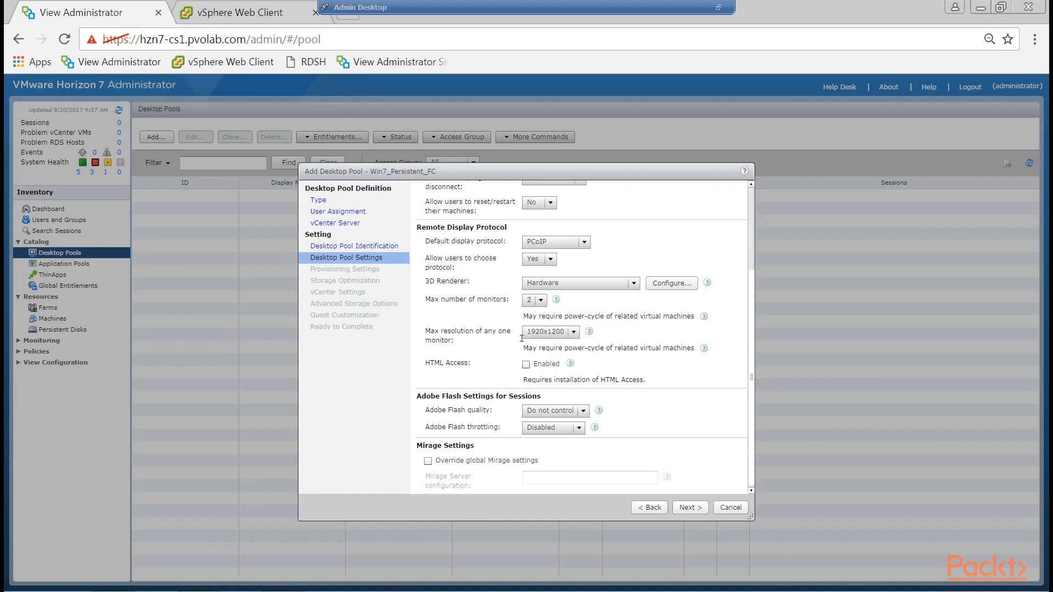
# Choose 1920x1200 as the maximum resolution of any one monitor and enable HTML Access.
pyautogui.click(576, 335)
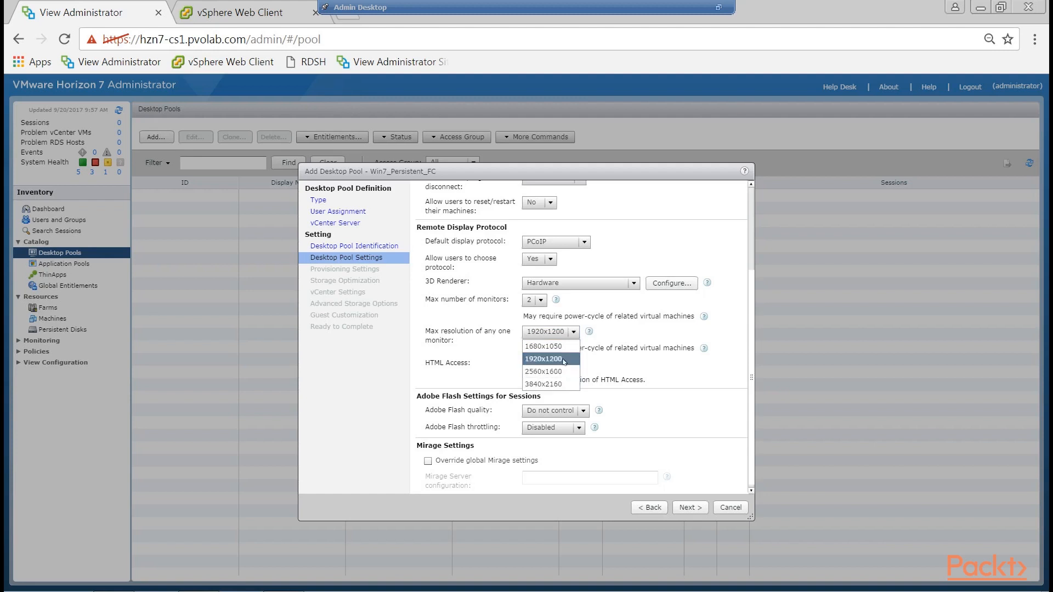
pyautogui.click(564, 362)
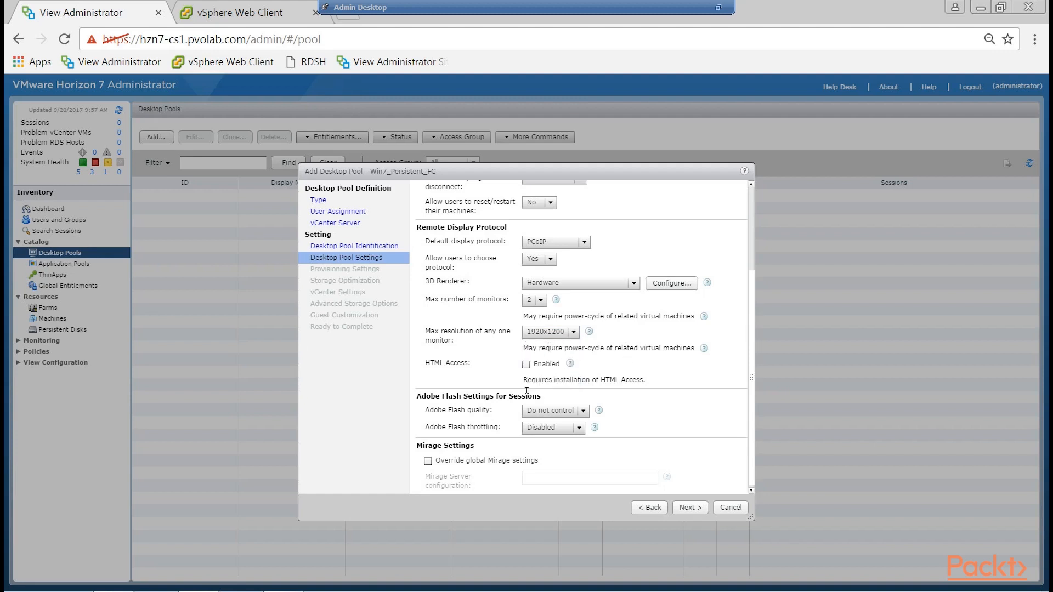
pyautogui.moveTo(430, 365); pyautogui.dragTo(470, 366)
pyautogui.click(528, 366)
# Keep Adobe Flash quality at Do not control and Adobe Flash throttling at Disabled after reviewing their options.
pyautogui.click(584, 414)
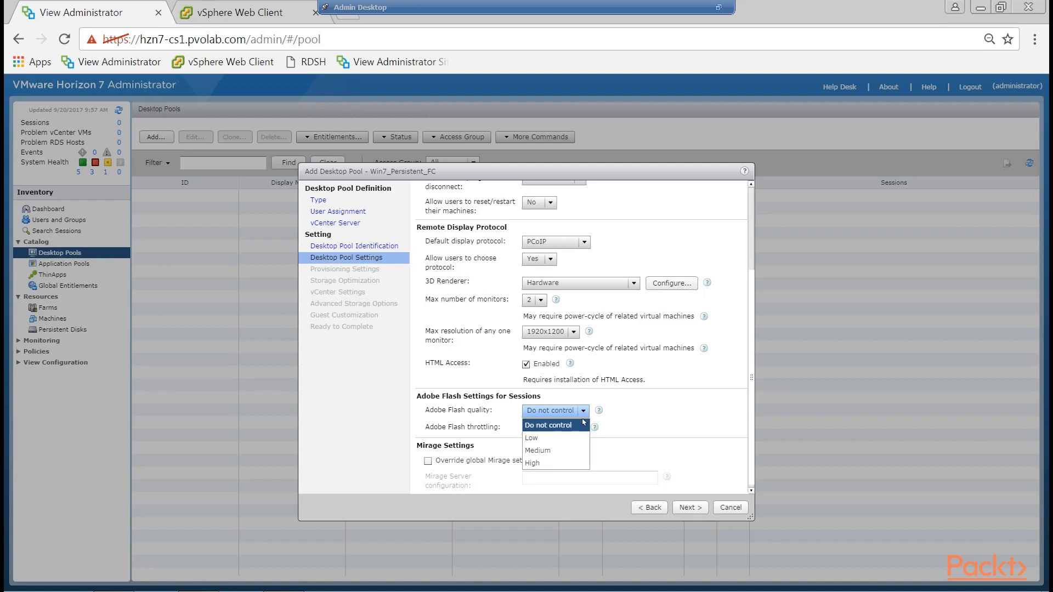
pyautogui.click(578, 426)
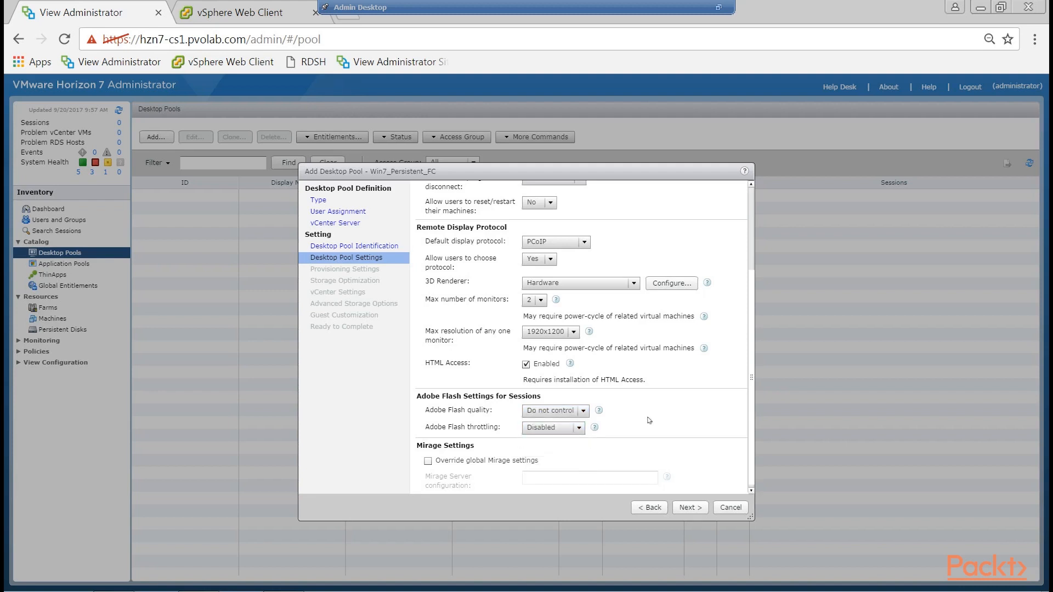
pyautogui.click(578, 428)
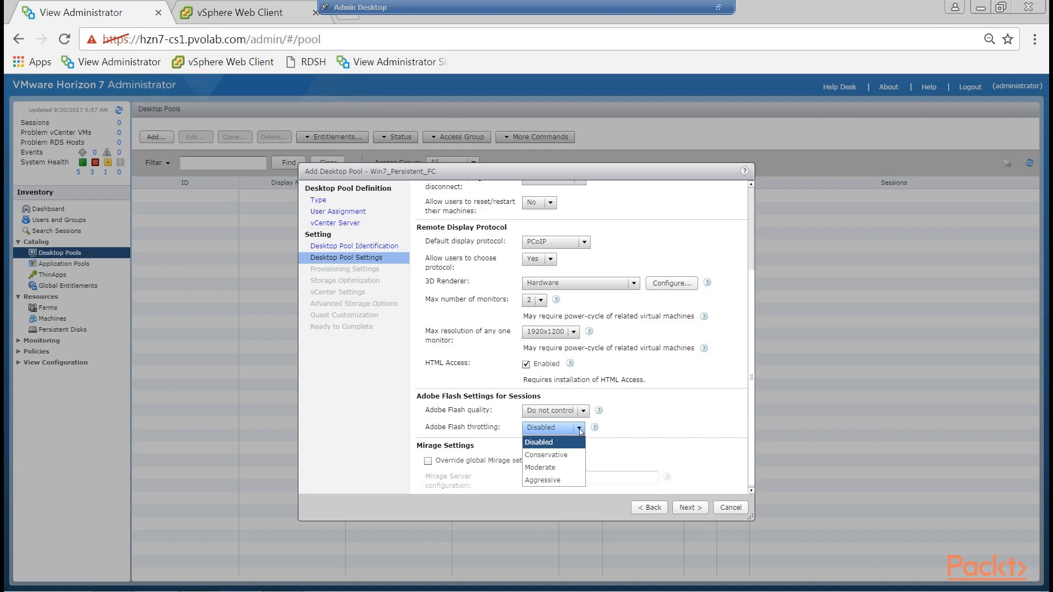
pyautogui.click(580, 429)
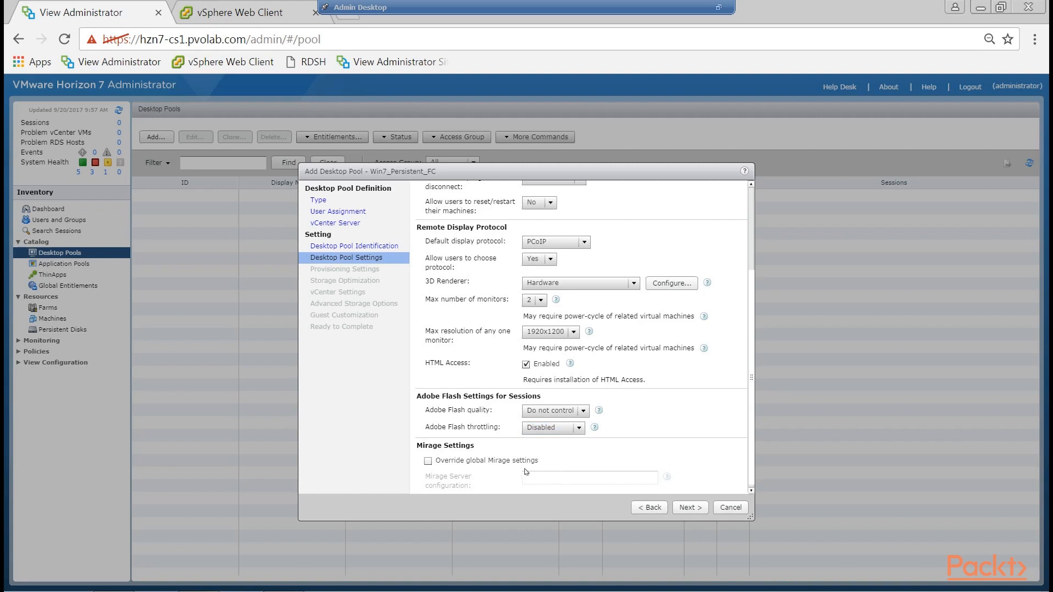
# Check the override option for global Mirage settings, leave it off, and continue to the provisioning settings.
pyautogui.click(429, 461)
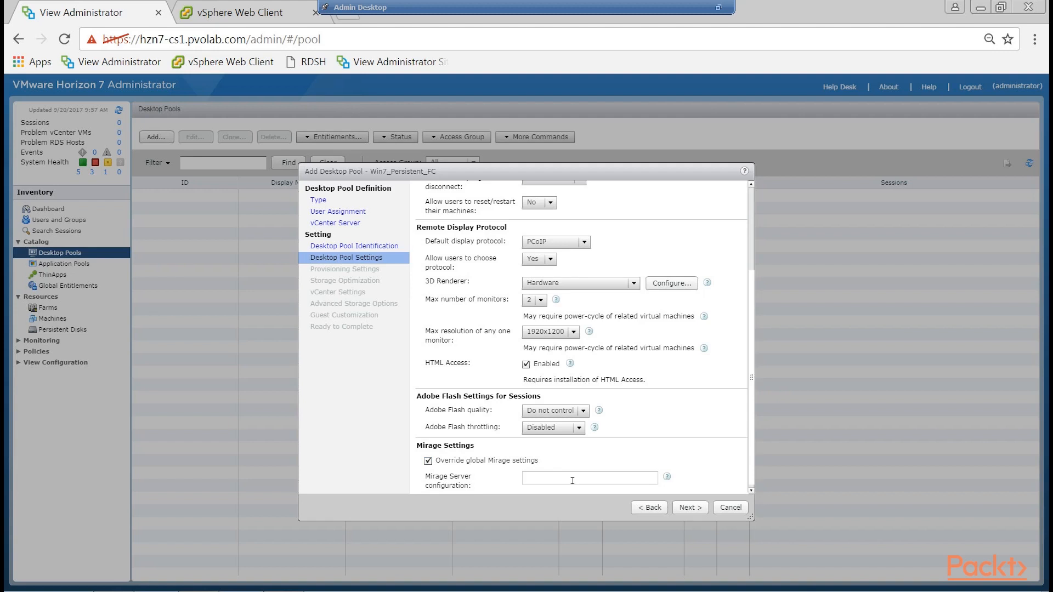
pyautogui.click(428, 461)
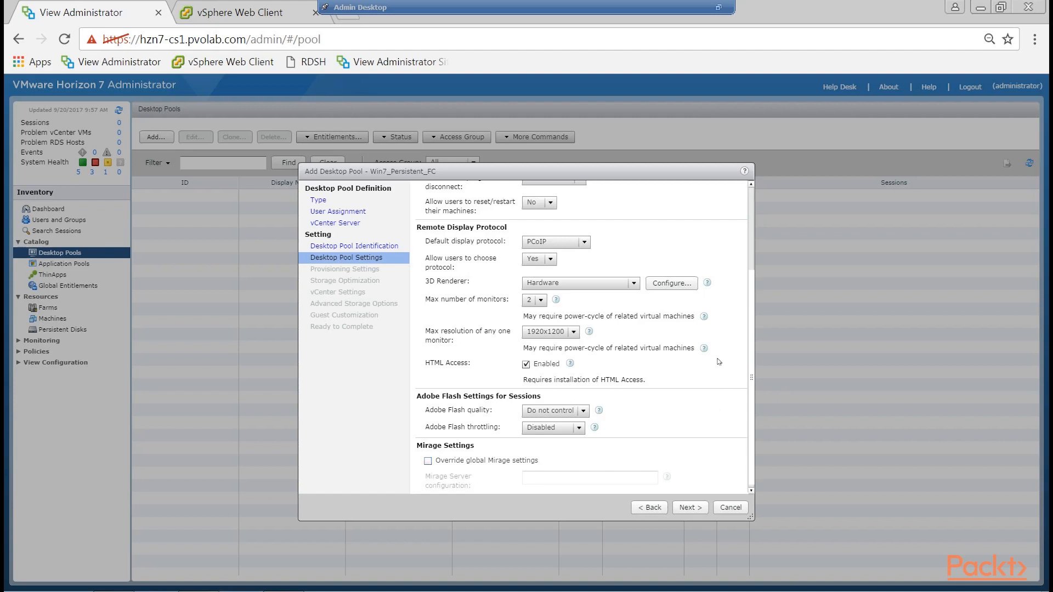
pyautogui.click(690, 509)
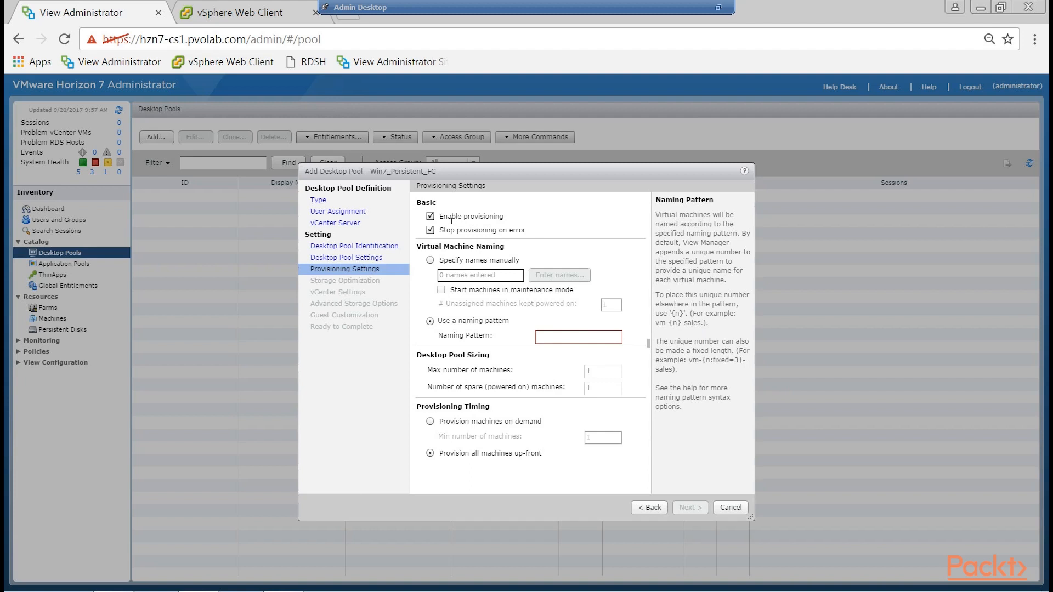
# Set the virtual machine naming pattern to Win7_FC_{n}.
pyautogui.moveTo(439, 231); pyautogui.dragTo(534, 234)
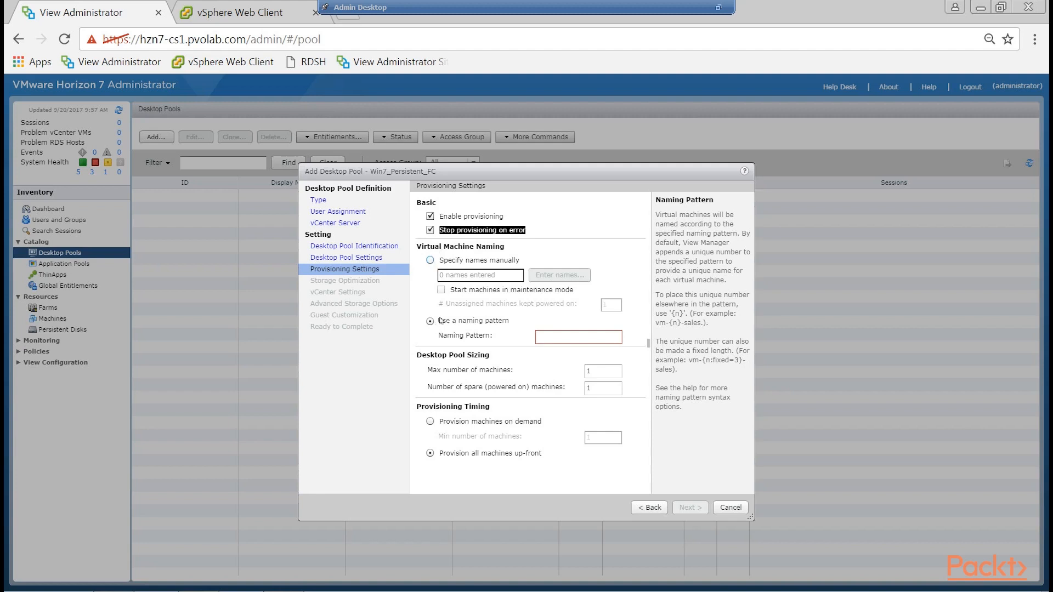
pyautogui.click(572, 338)
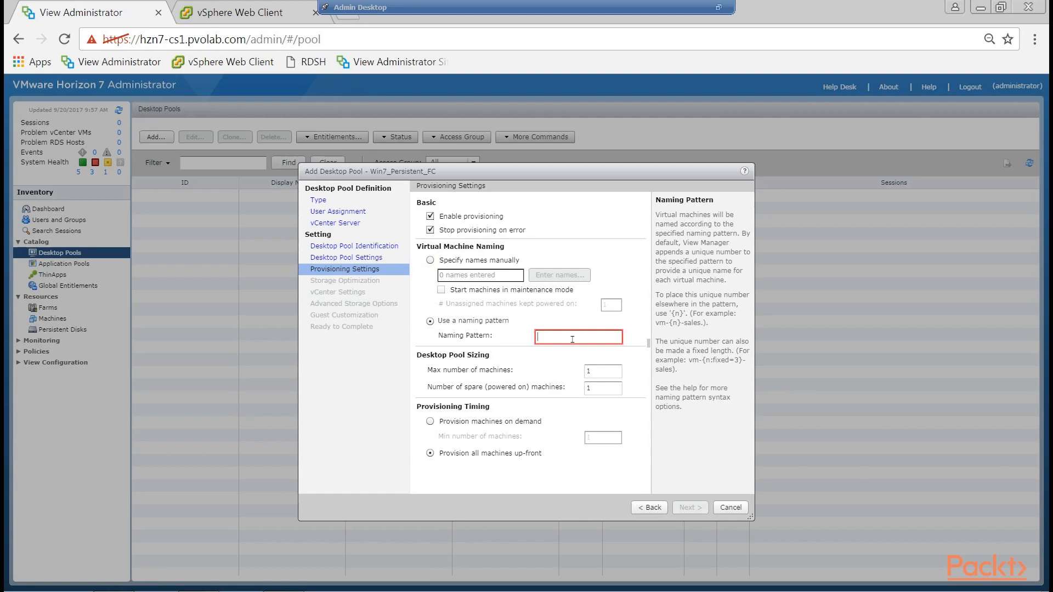
pyautogui.write('Win7_FC')
pyautogui.write('n')
# Try a maximum of 100 machines in the desktop pool sizing.
pyautogui.moveTo(435, 378); pyautogui.dragTo(613, 379)
pyautogui.click(613, 378)
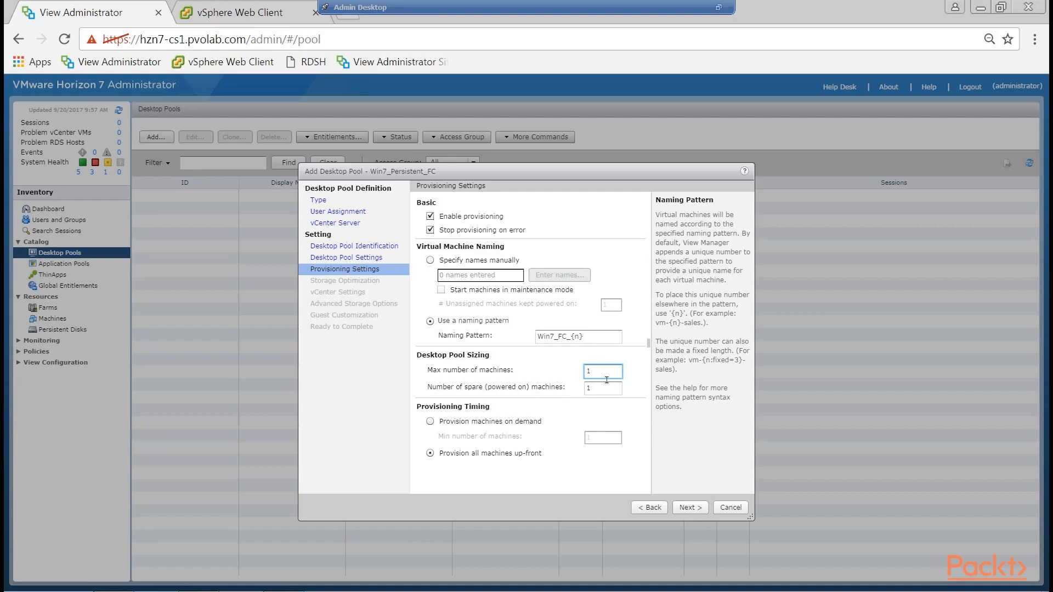
pyautogui.moveTo(607, 374); pyautogui.dragTo(566, 375)
pyautogui.write('100')
pyautogui.moveTo(603, 391); pyautogui.dragTo(584, 391)
# Set both the maximum number of machines and the number of spare powered-on machines to 1.
pyautogui.click(609, 376)
pyautogui.write('1')
pyautogui.click(586, 390)
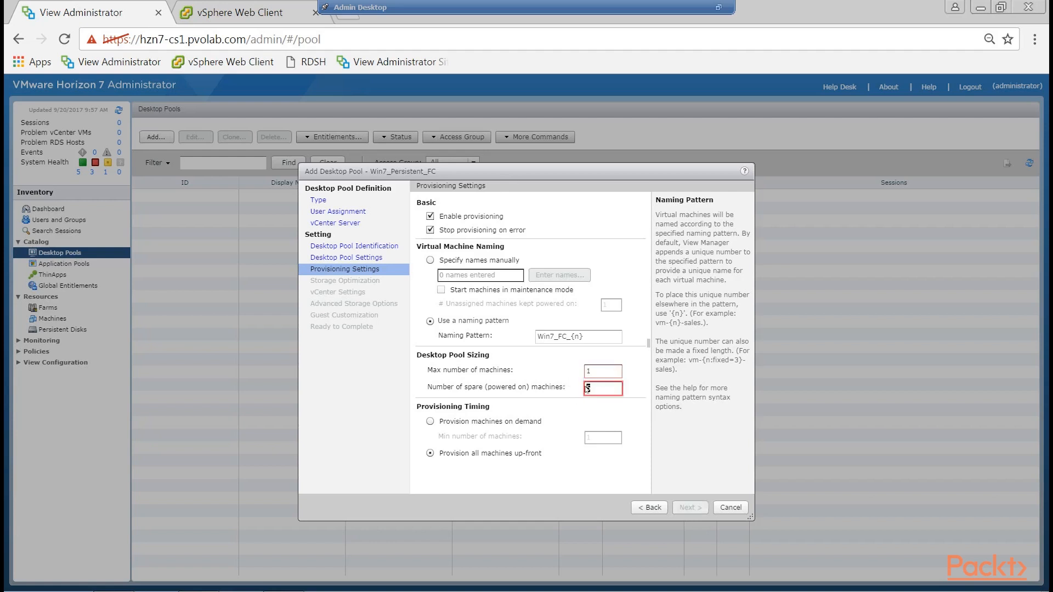
pyautogui.write('1')
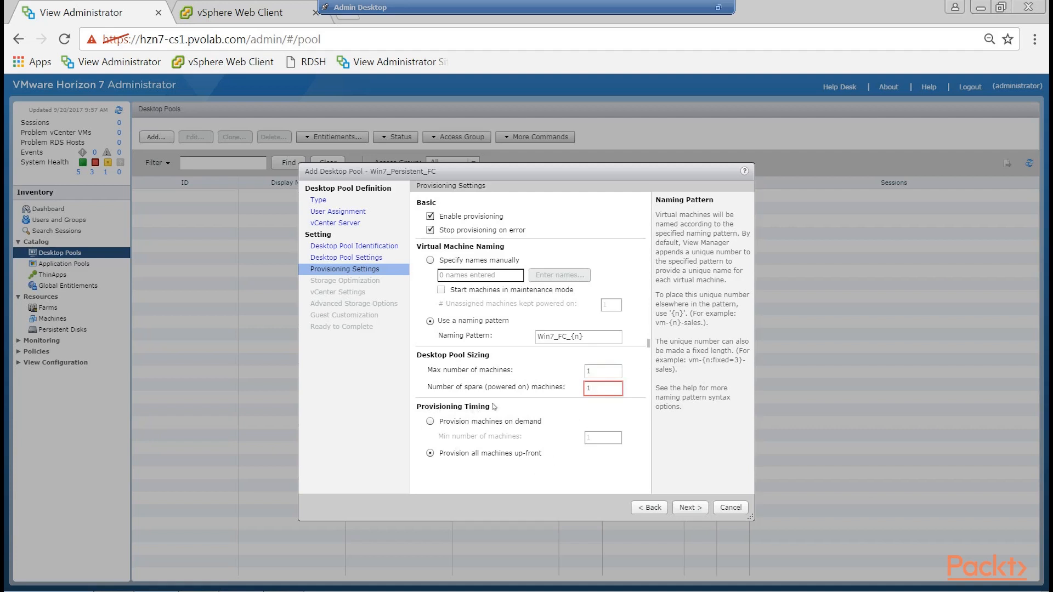
# Compare the provisioning timing options, choose to provision all machines up-front, and continue to the storage optimization settings.
pyautogui.click(431, 422)
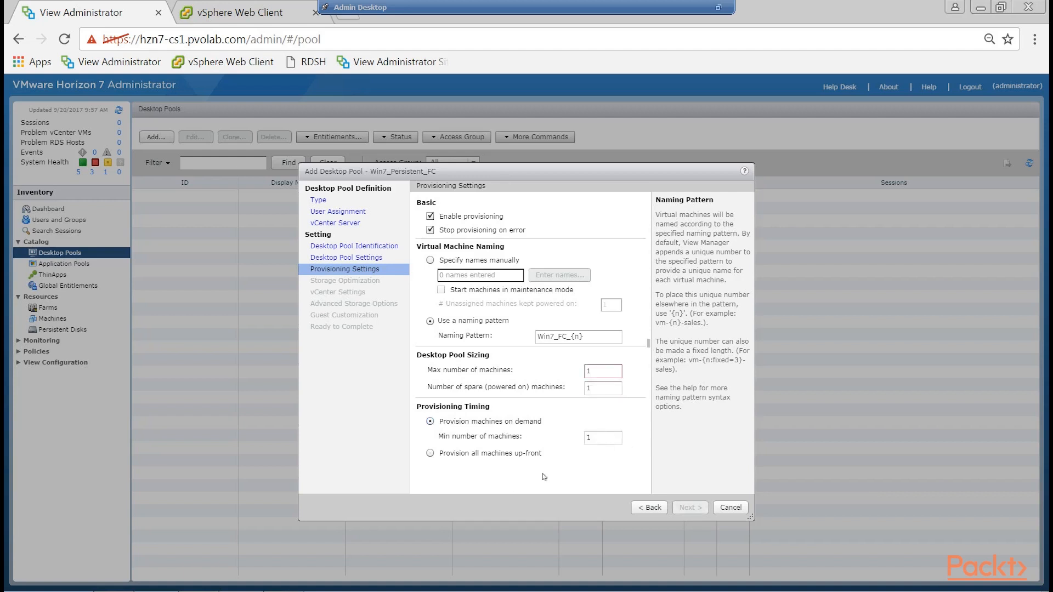
pyautogui.click(431, 454)
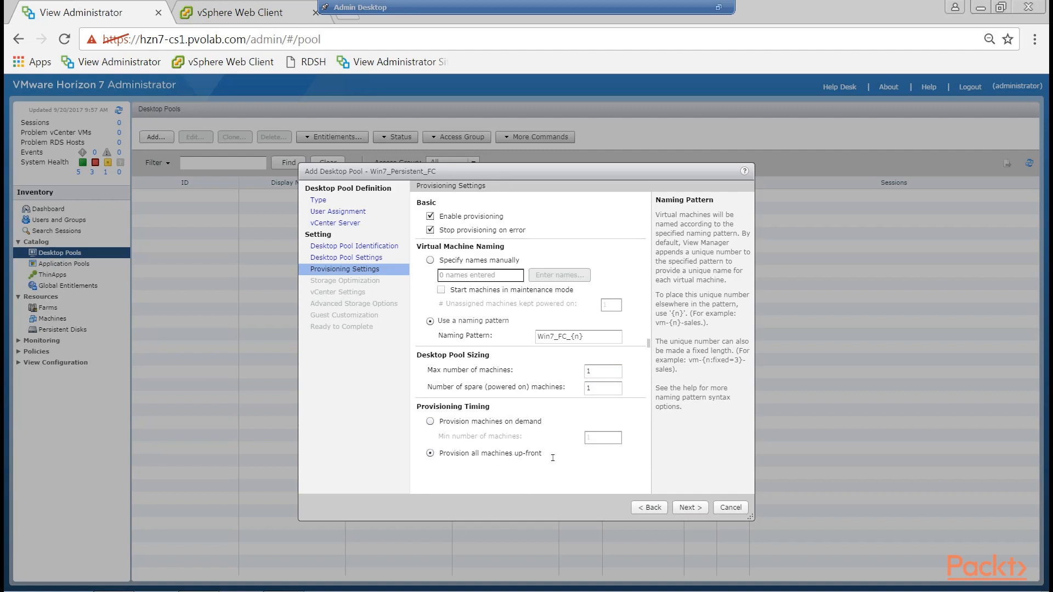
pyautogui.doubleClick(599, 378)
pyautogui.click(700, 509)
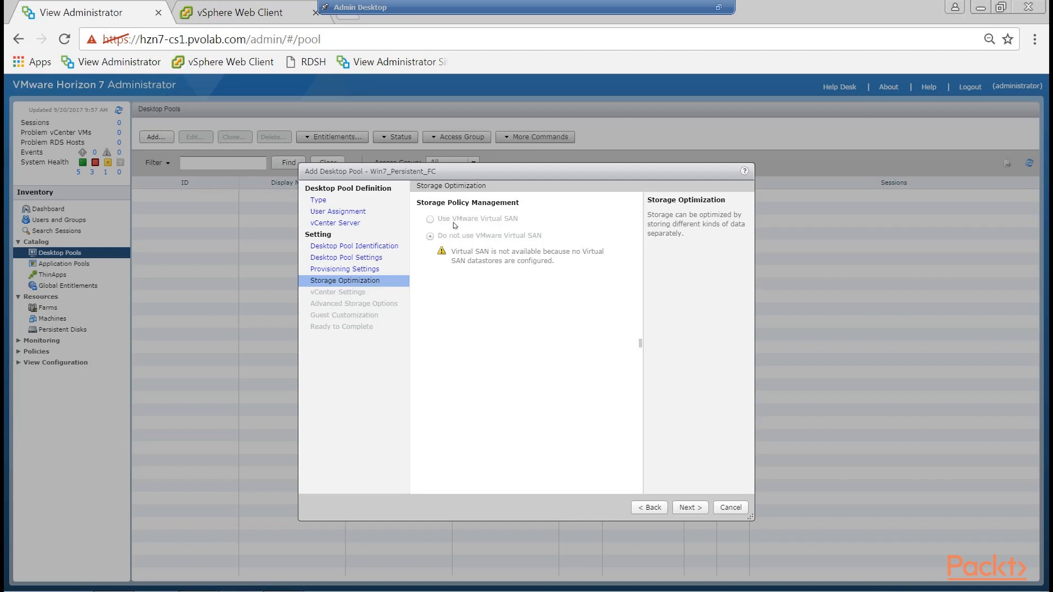
# Continue to the vCenter settings and select Windows 7 Desktop Template as the pool's virtual machine template.
pyautogui.click(695, 510)
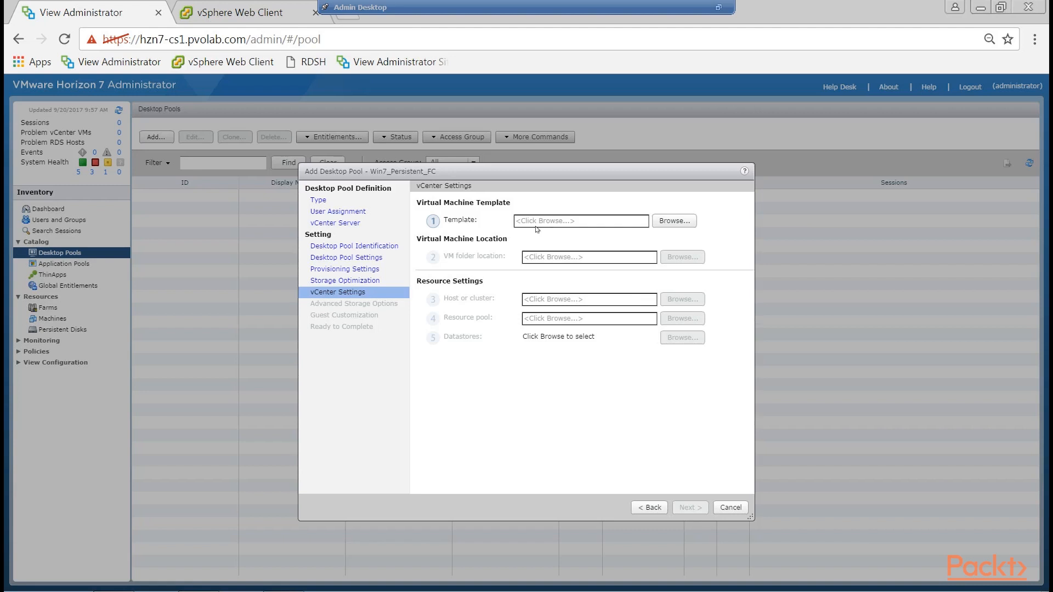
pyautogui.click(667, 223)
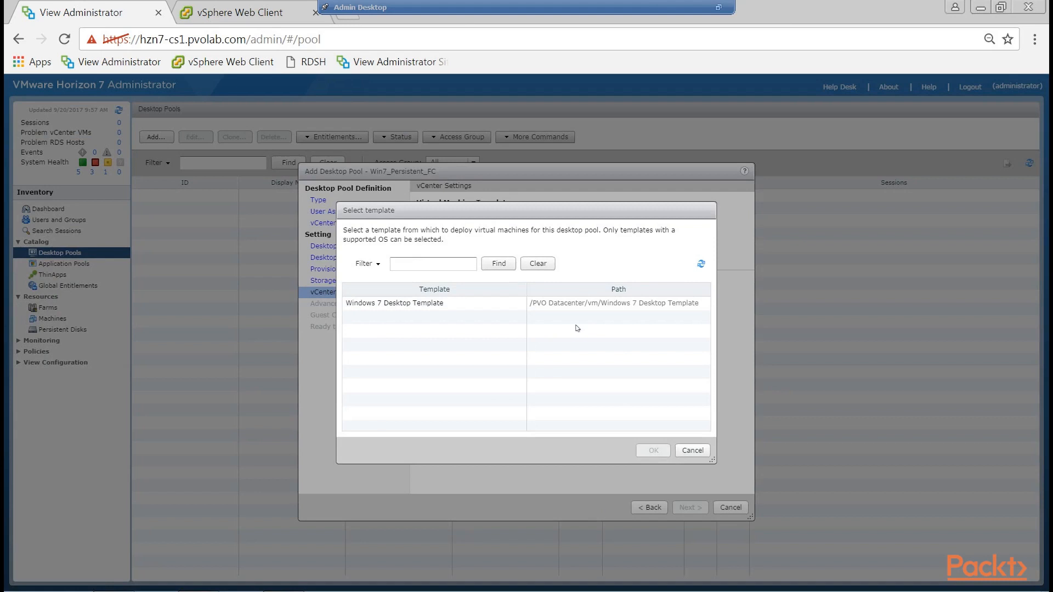
pyautogui.click(420, 308)
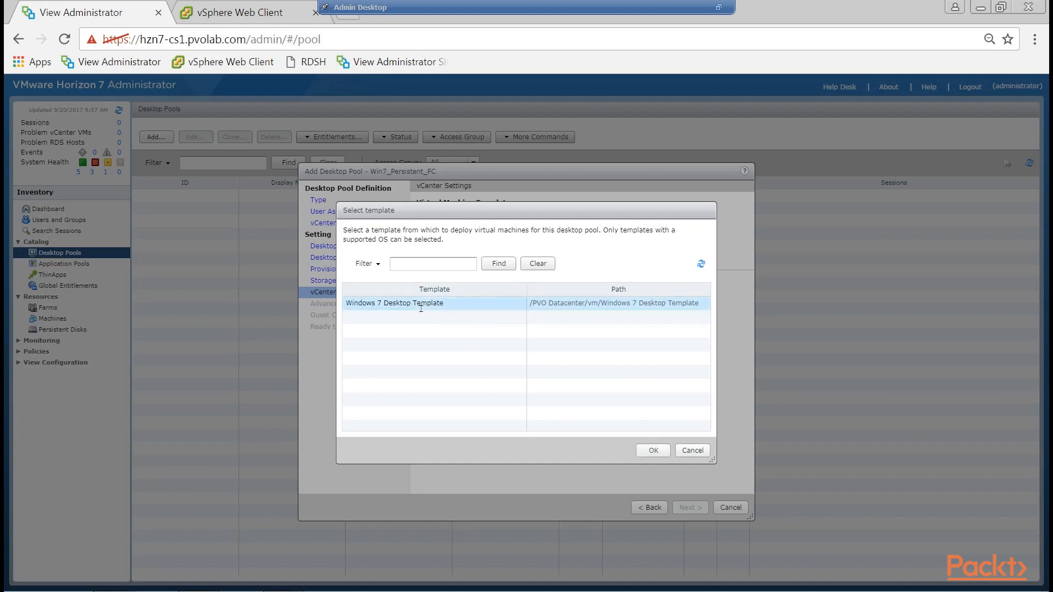
pyautogui.click(659, 453)
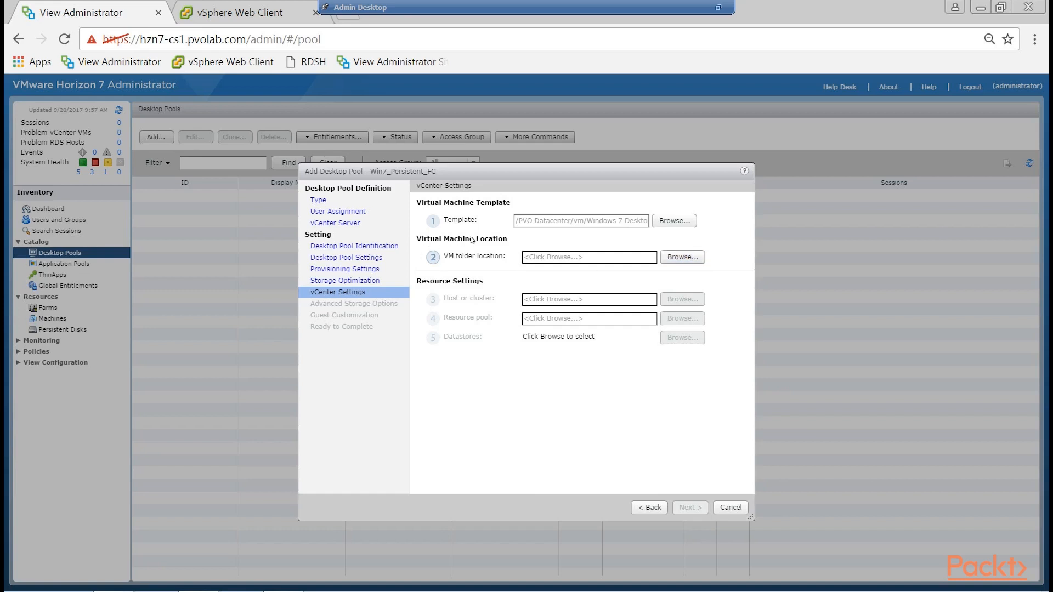
# Choose the Horizon View Desktops folder under PVO Datacenter as the pool's VM folder location.
pyautogui.click(696, 256)
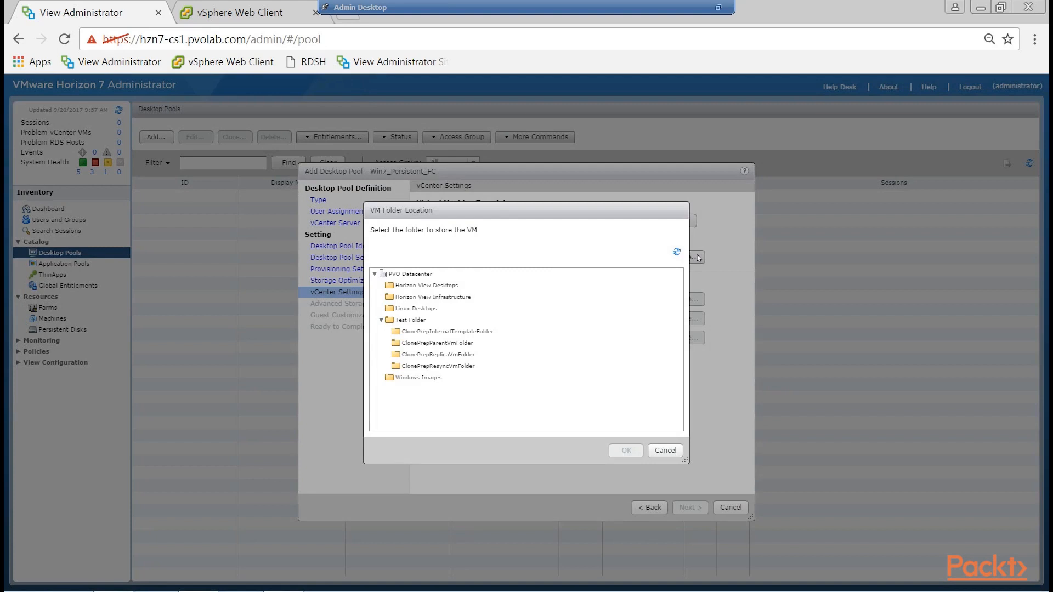
pyautogui.click(450, 286)
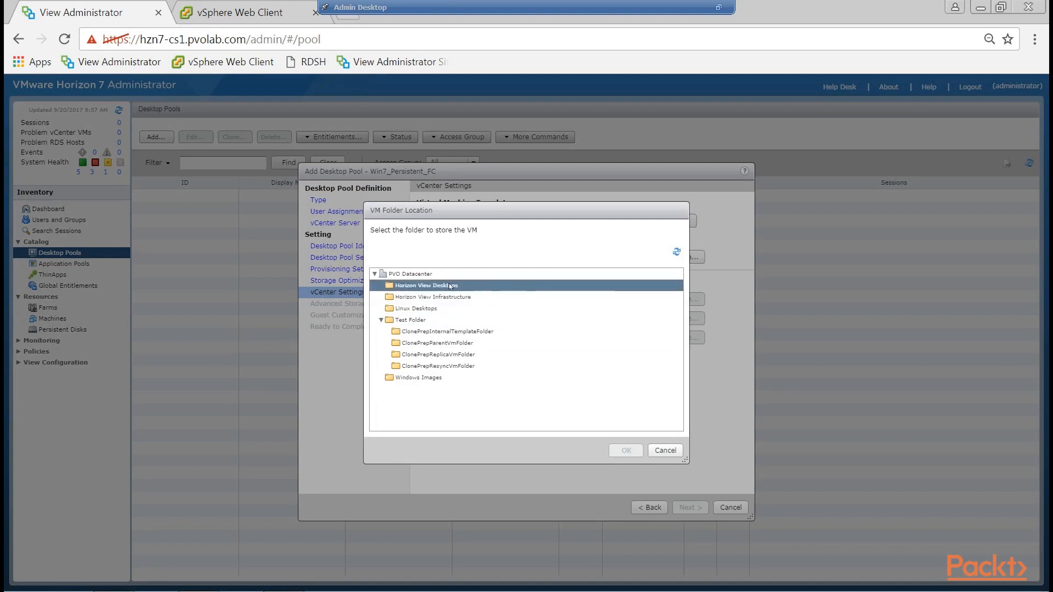
pyautogui.click(449, 285)
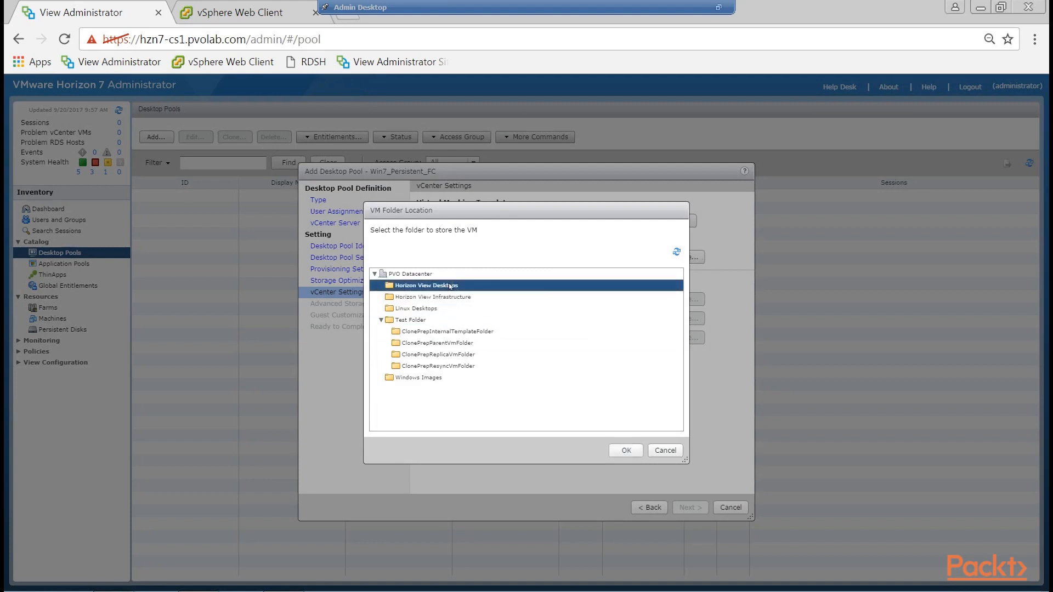
pyautogui.click(625, 450)
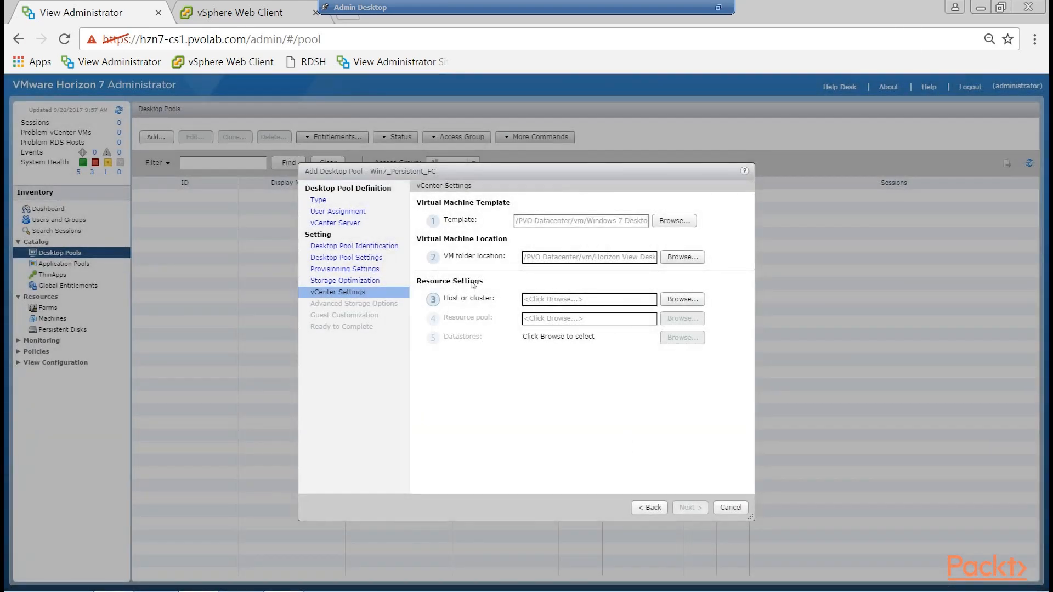
# Set PVO Cluster as the cluster that runs the pool's virtual machines and assign its resource pool.
pyautogui.click(689, 298)
pyautogui.click(475, 297)
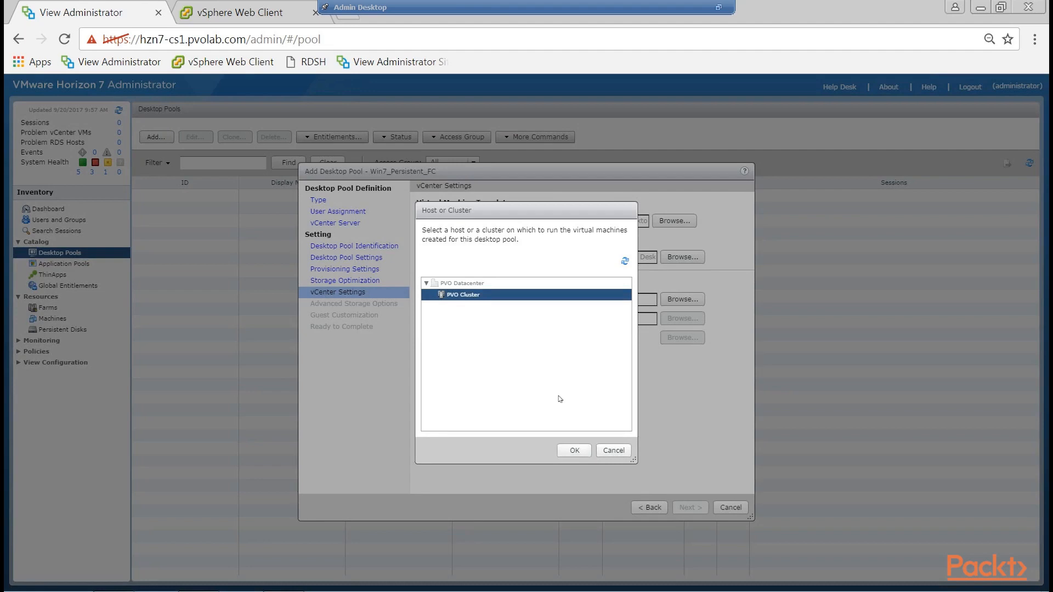
pyautogui.click(581, 451)
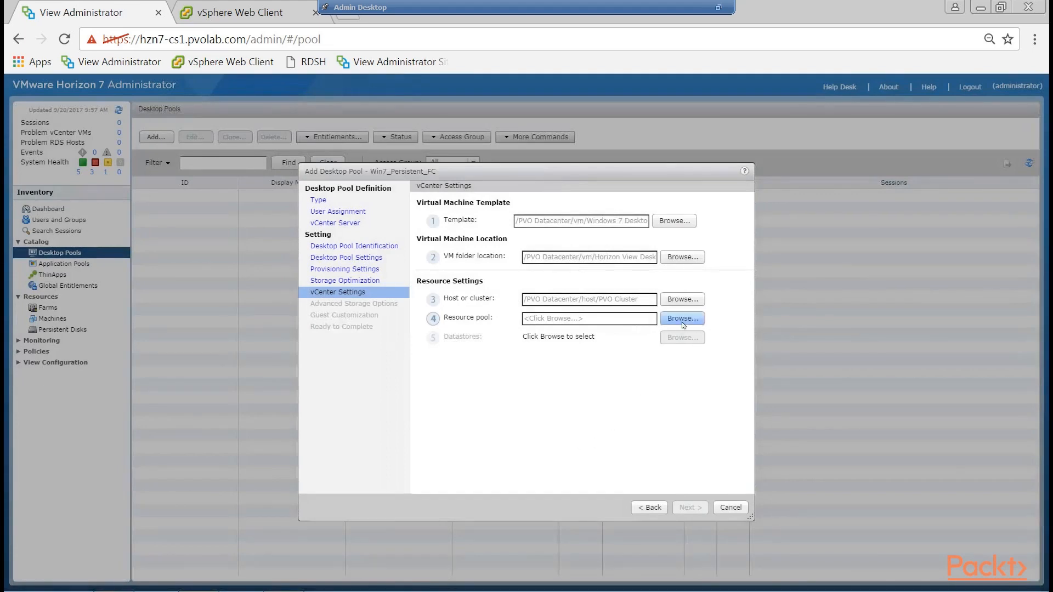
pyautogui.click(680, 324)
pyautogui.click(477, 274)
pyautogui.click(554, 451)
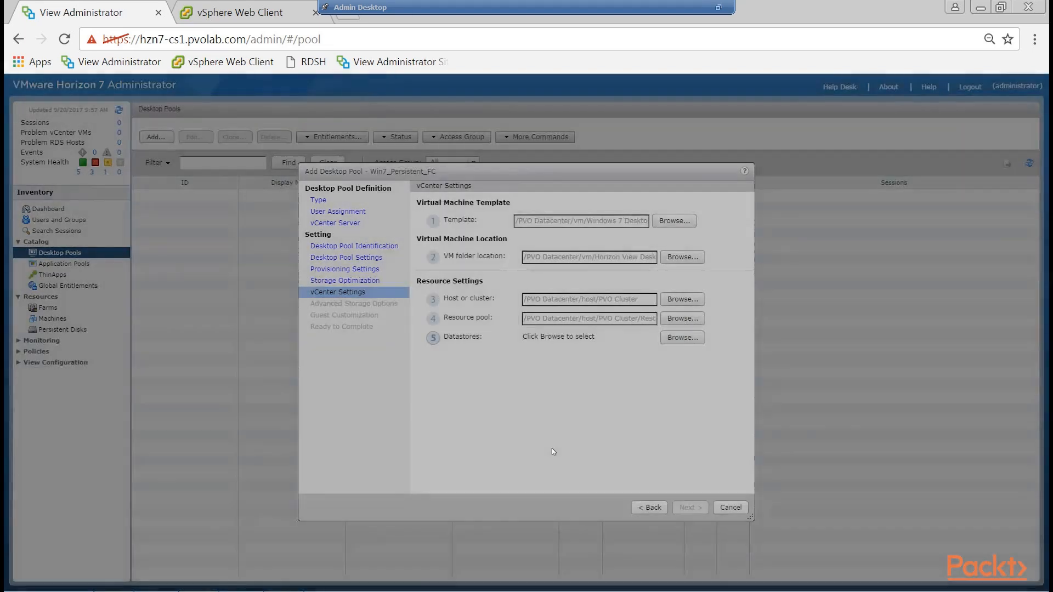
# Select Local Datastore as the pool's individual datastore and continue to the advanced storage options.
pyautogui.click(673, 339)
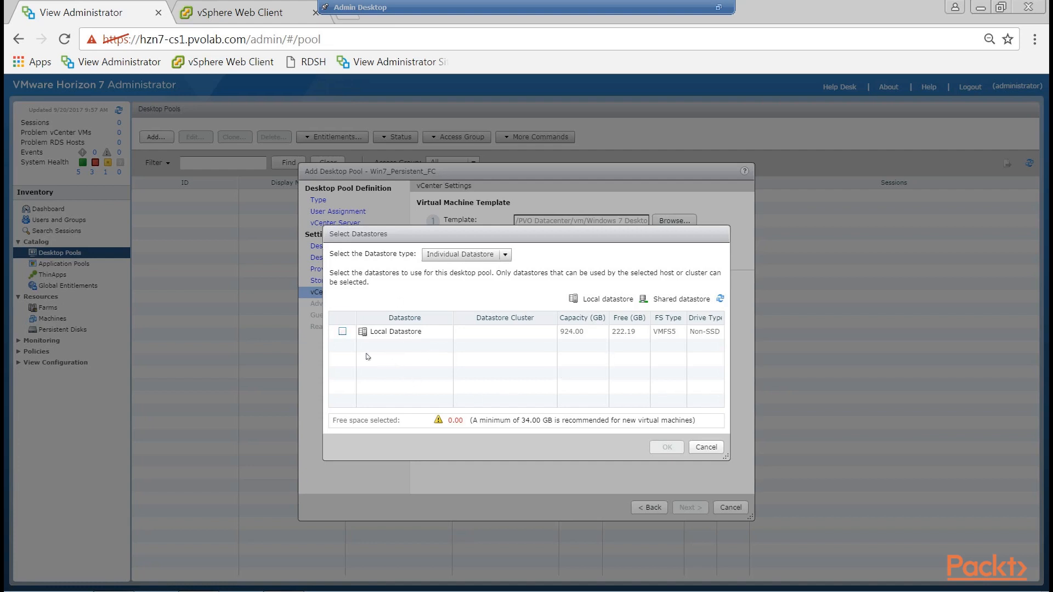
pyautogui.click(343, 332)
pyautogui.click(667, 446)
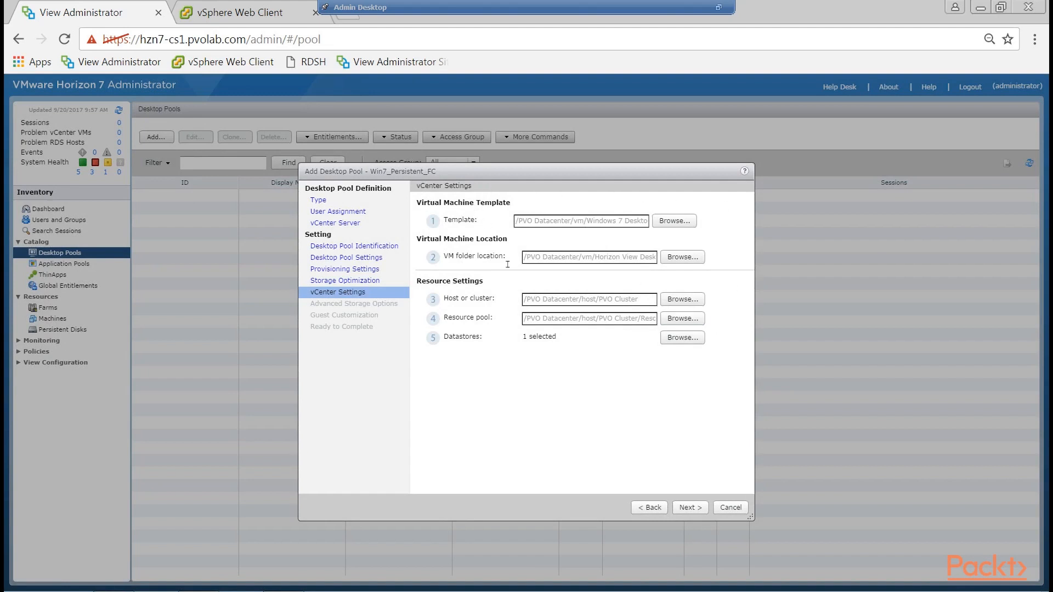
pyautogui.click(699, 508)
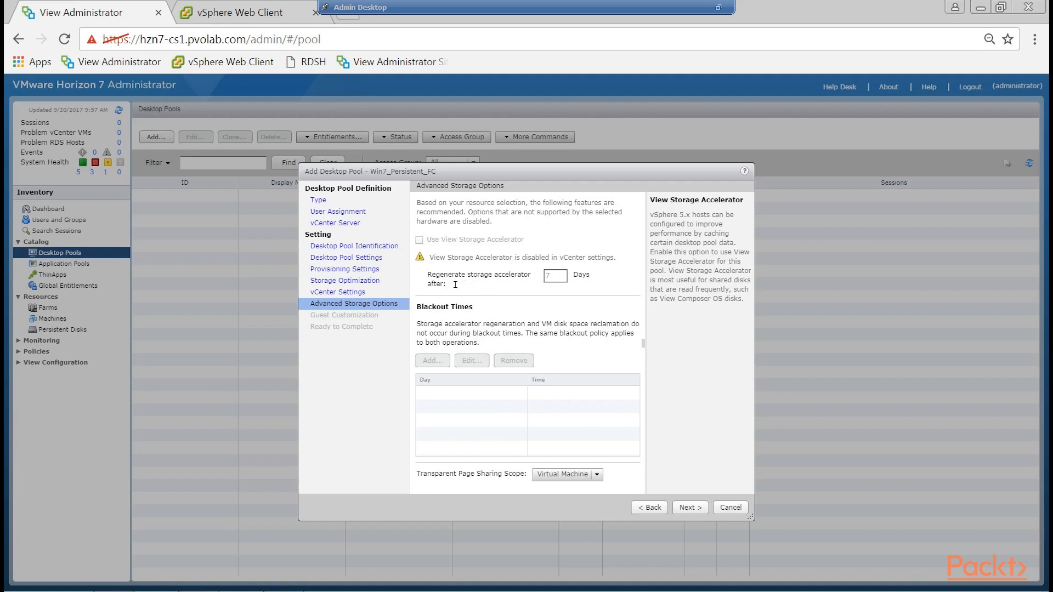
# Accept the advanced storage options, compare manual guest customization with using a customization specification, choose the specification, and widen the list's Name column.
pyautogui.moveTo(440, 278); pyautogui.dragTo(461, 281)
pyautogui.click(694, 508)
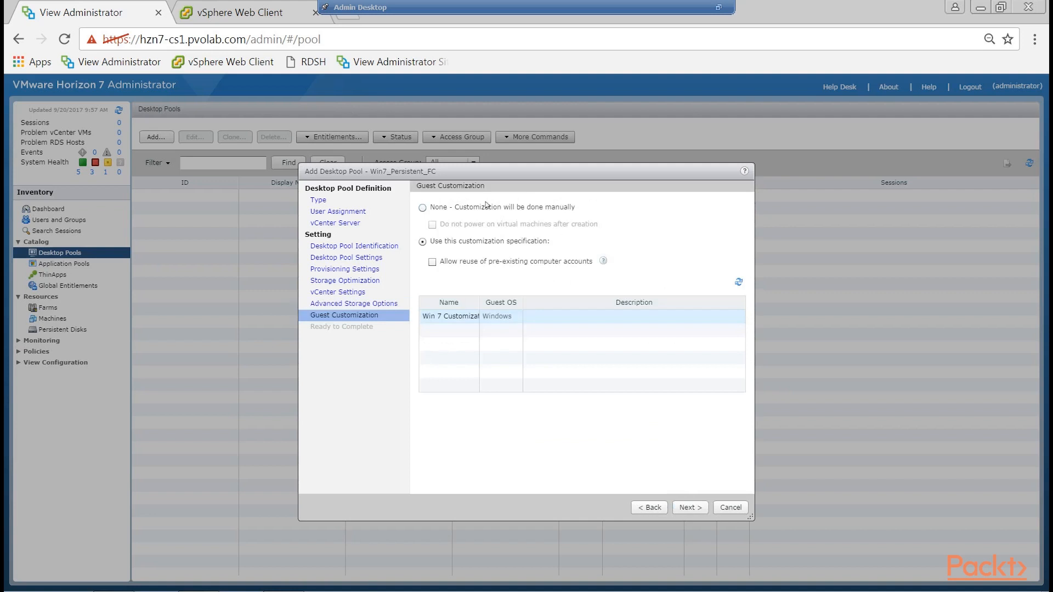
pyautogui.click(423, 208)
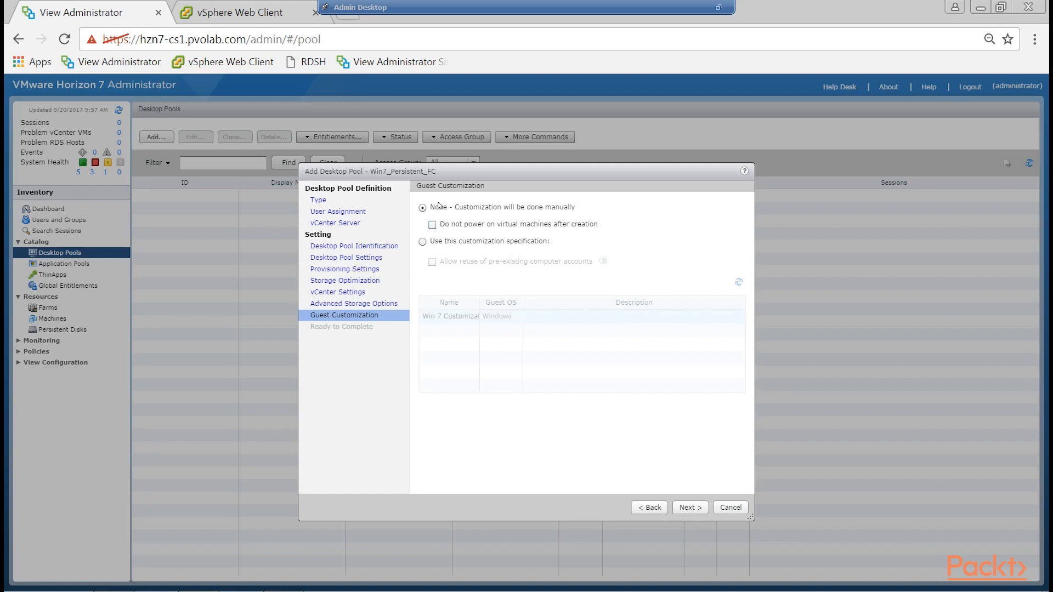
pyautogui.click(423, 242)
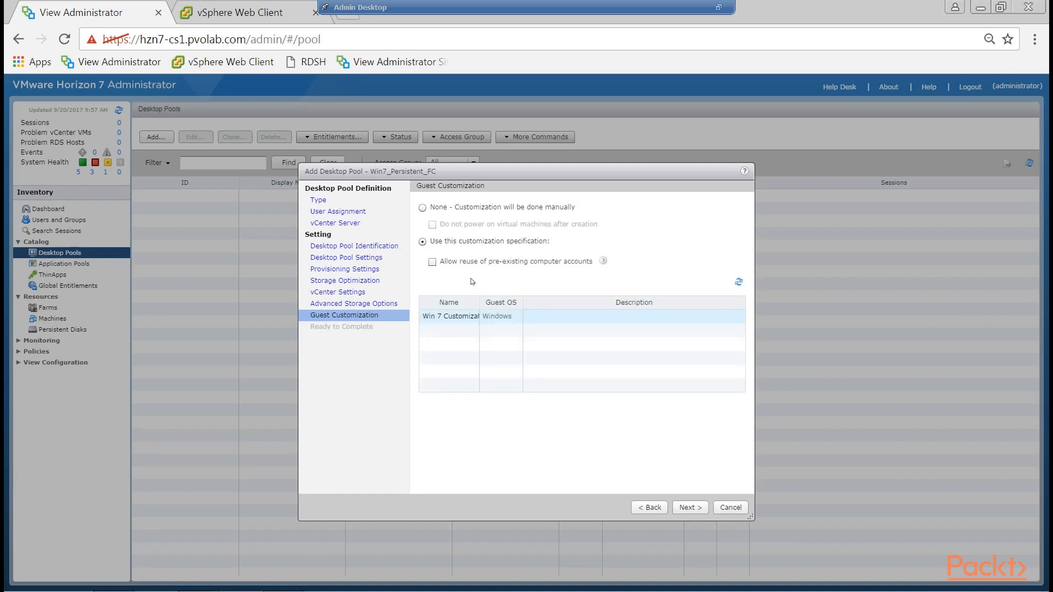
pyautogui.moveTo(479, 302); pyautogui.dragTo(536, 302)
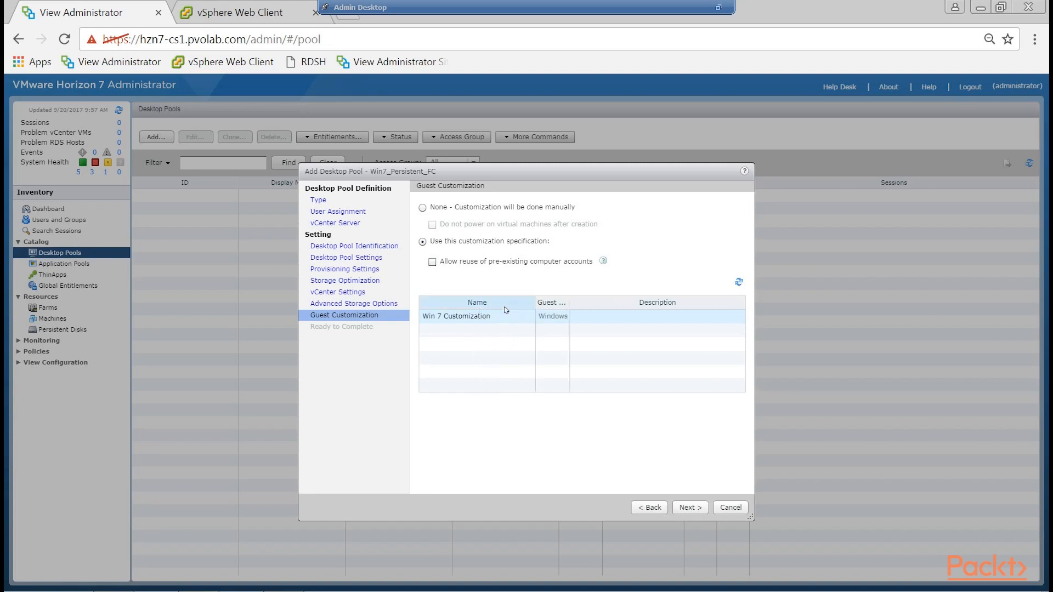
# Switch to the vSphere Web Client and open the Win 7 Customization specification for editing.
pyautogui.click(244, 19)
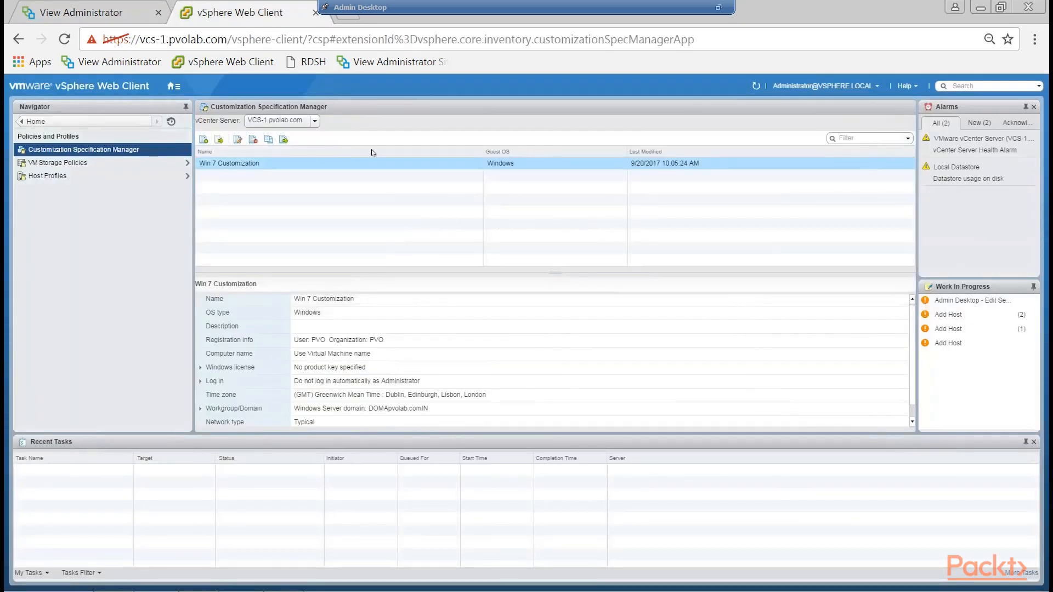
pyautogui.click(244, 165)
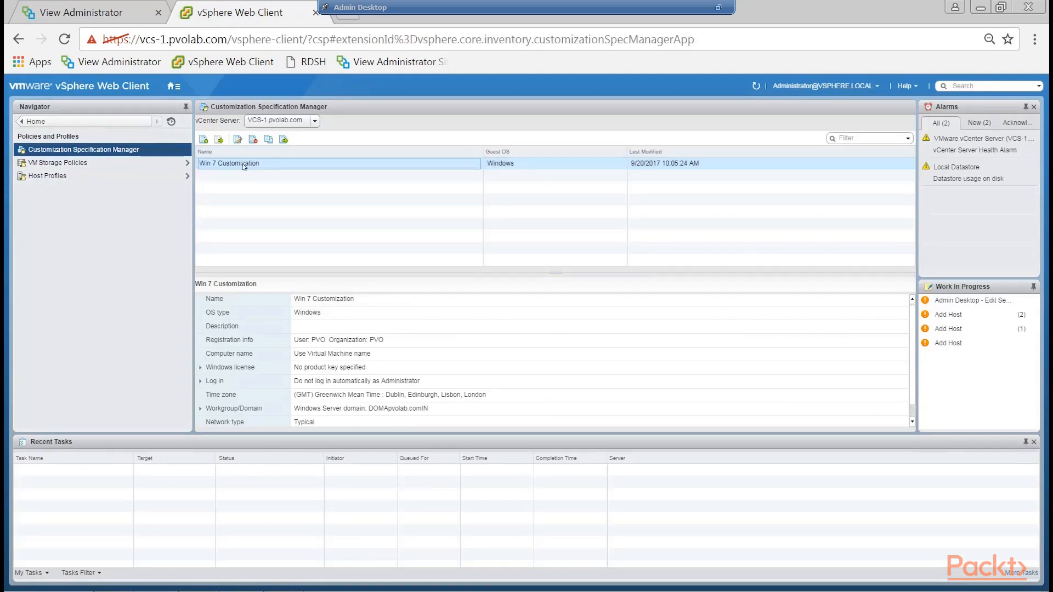
pyautogui.rightClick(245, 166)
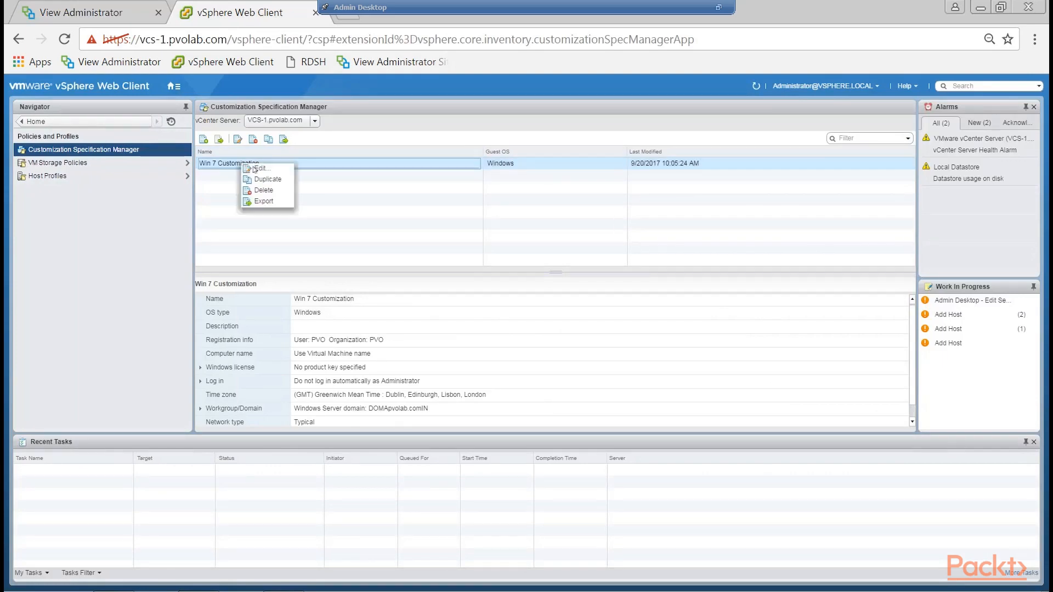
pyautogui.click(258, 170)
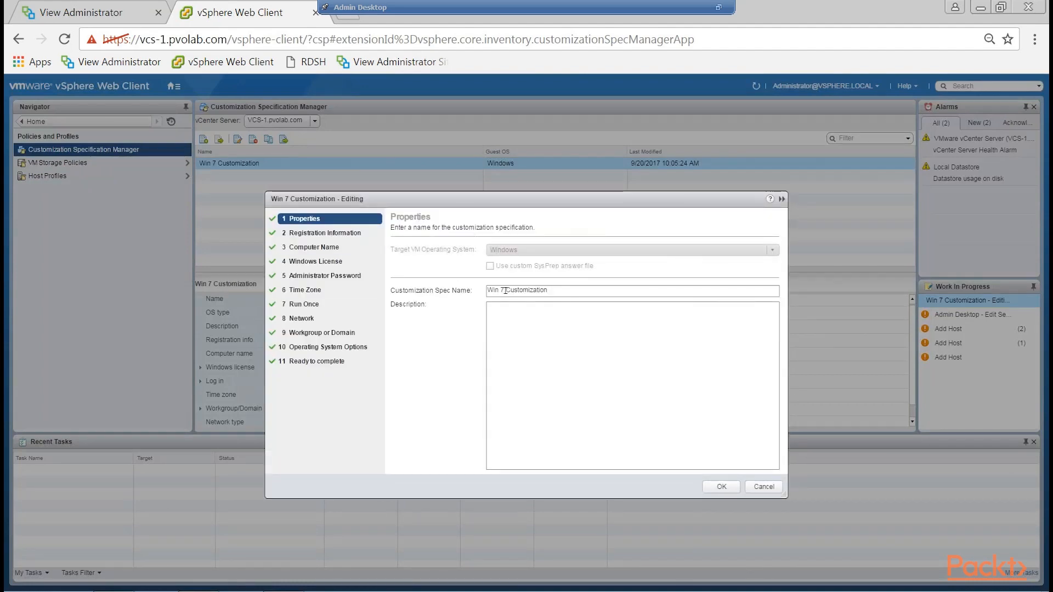
# Examine the specification's registration, computer name, license, time zone, run-once, network, domain and operating system settings, and close it without saving.
pyautogui.click(324, 233)
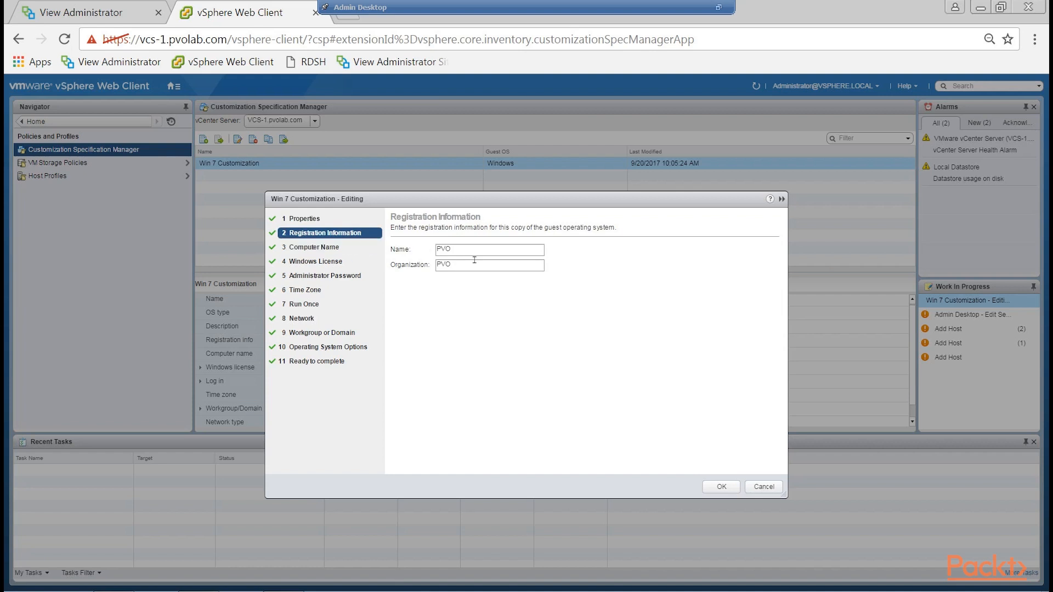
pyautogui.click(343, 247)
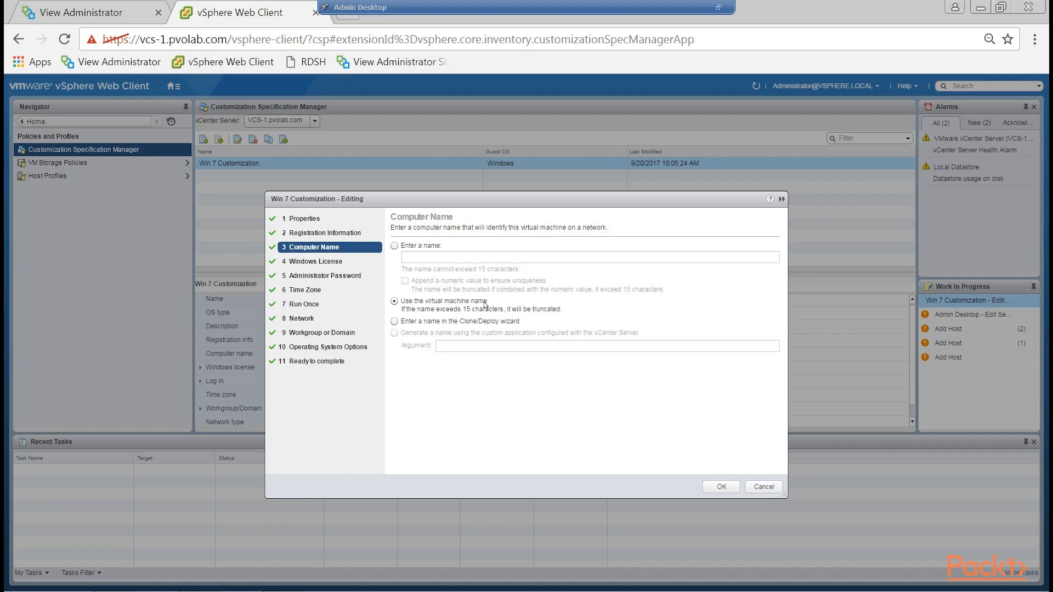
pyautogui.click(324, 262)
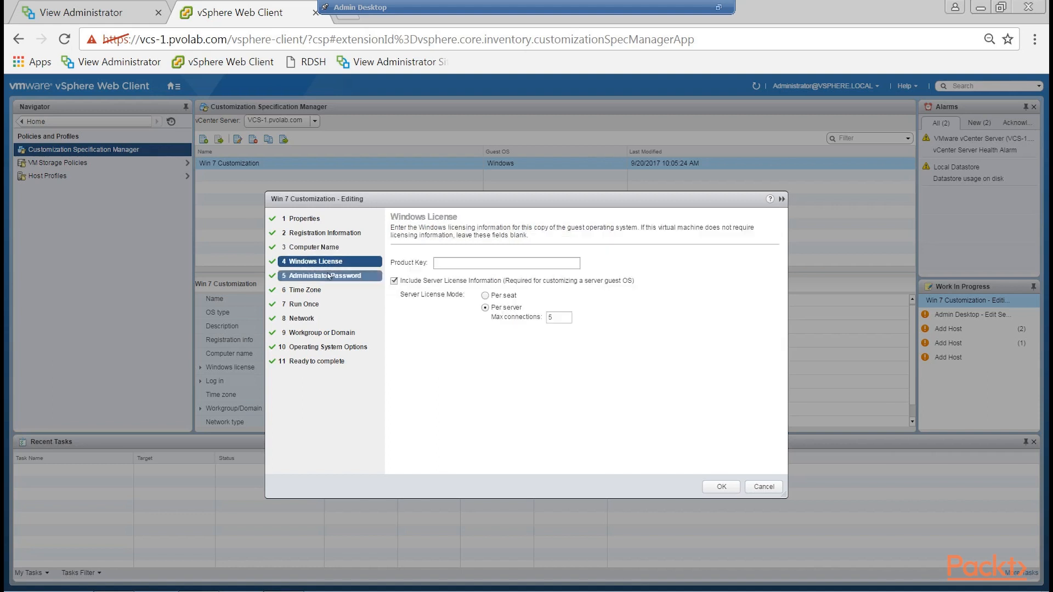
pyautogui.click(314, 295)
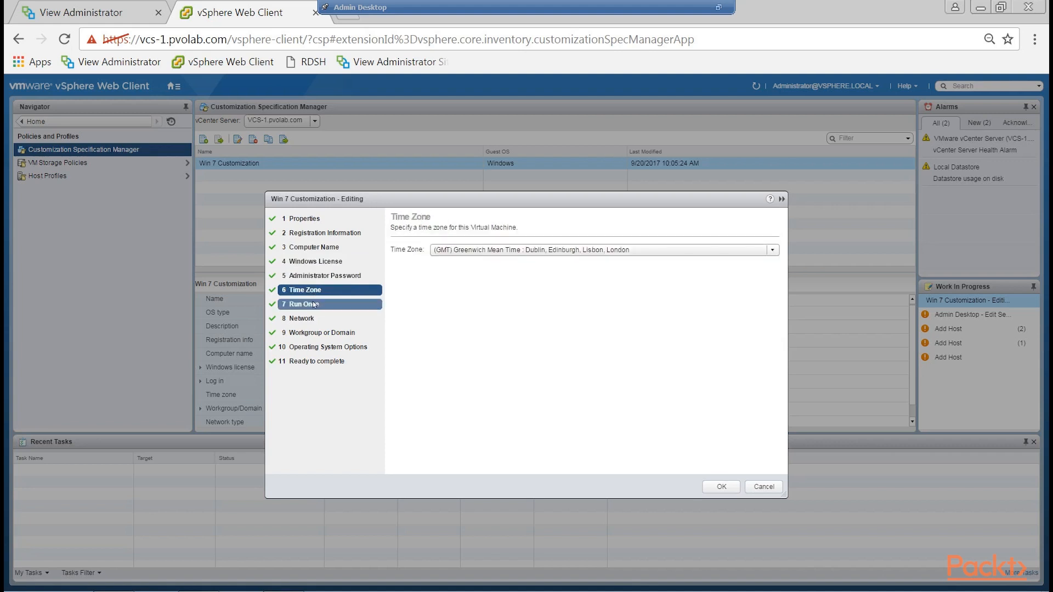
pyautogui.click(314, 304)
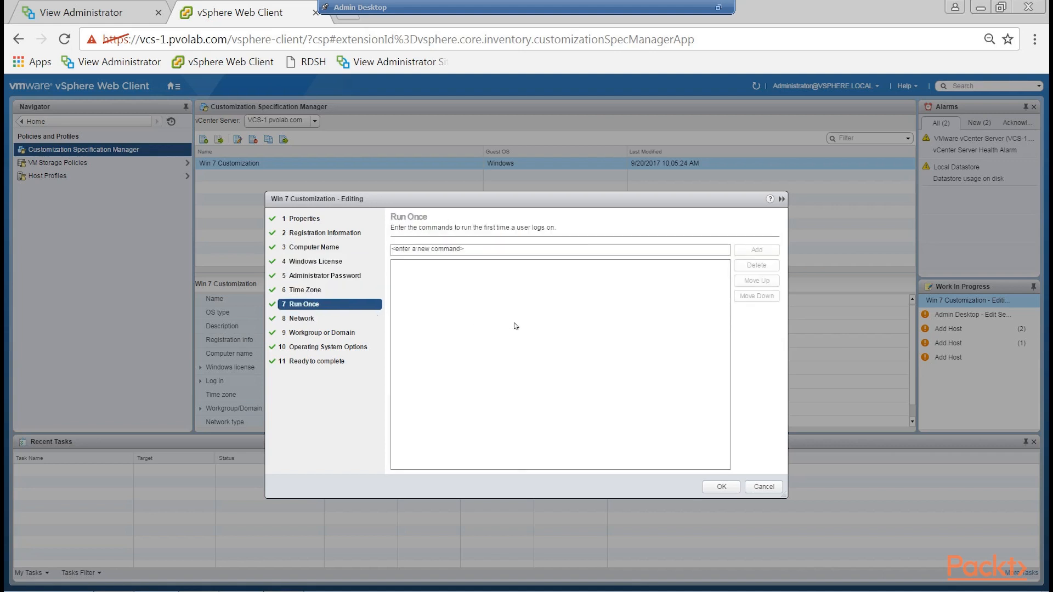
pyautogui.click(313, 319)
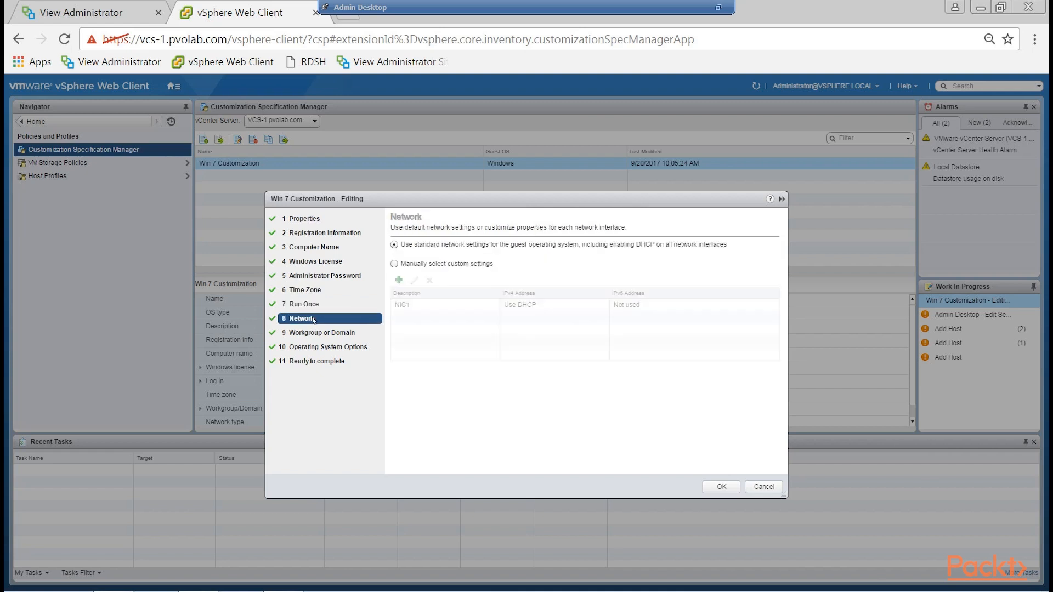
pyautogui.click(314, 333)
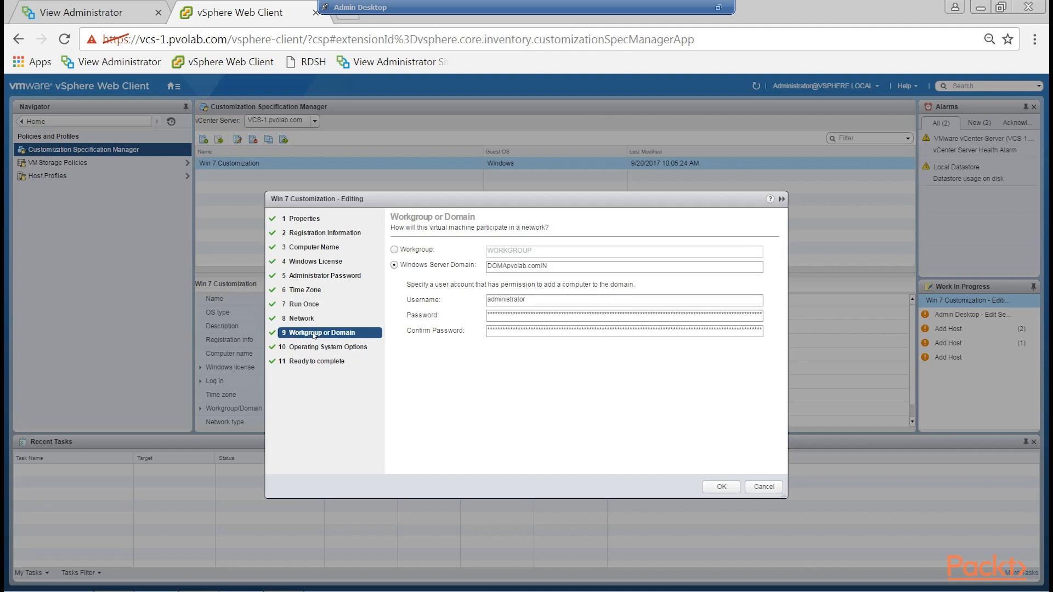
pyautogui.click(317, 348)
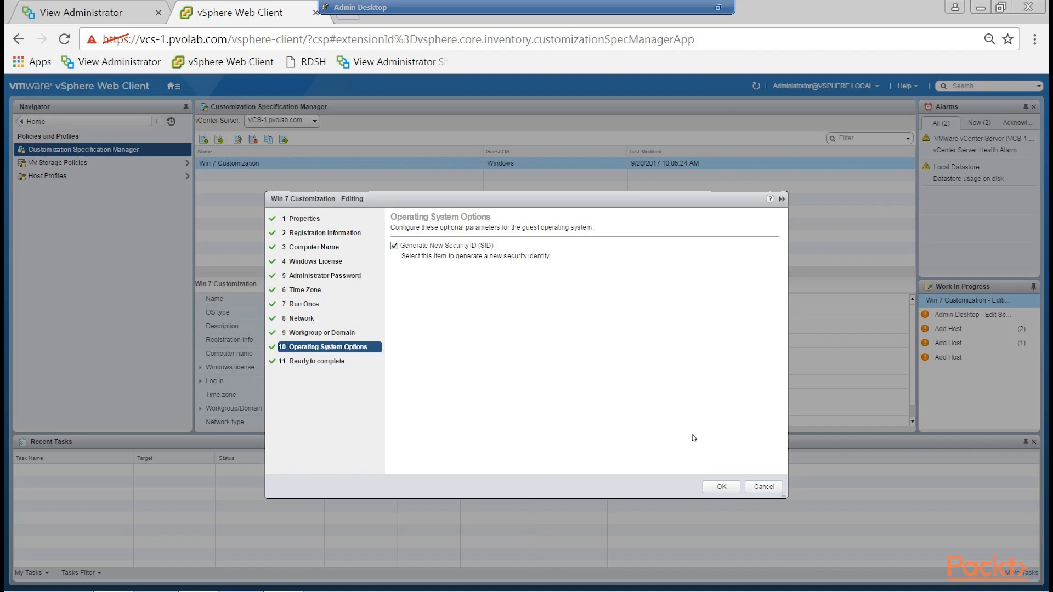
pyautogui.click(768, 487)
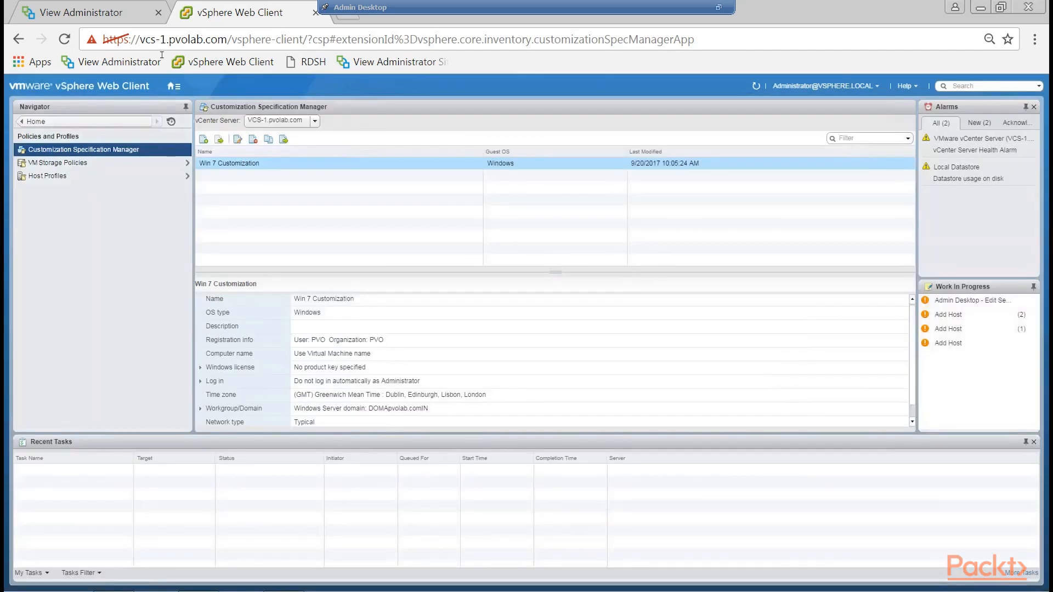
# Switch back to View Administrator, select Win 7 Customization as the pool's guest customization specification, and continue to the summary.
pyautogui.click(88, 16)
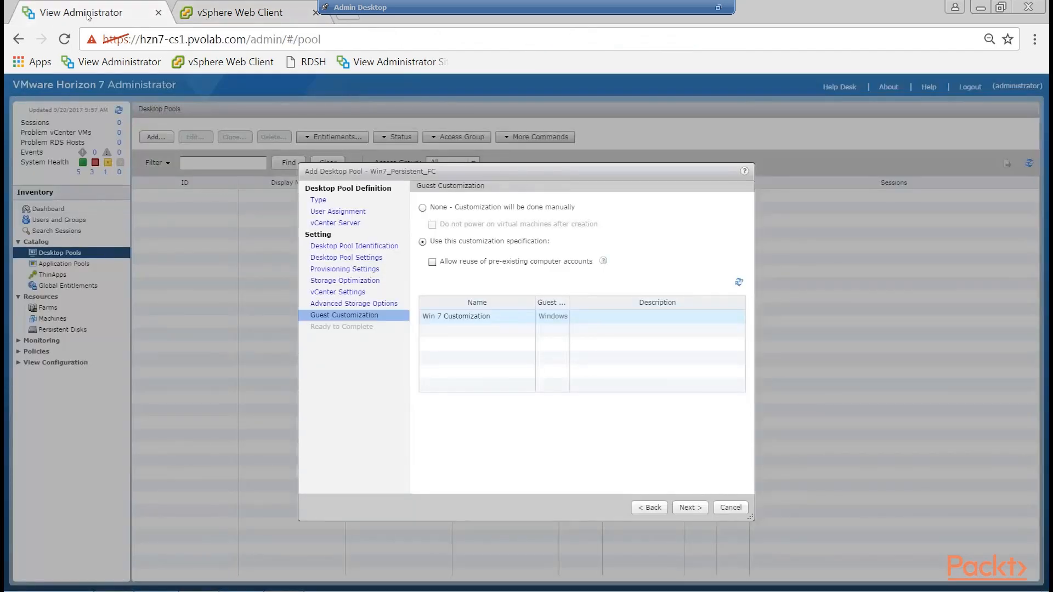
pyautogui.click(477, 316)
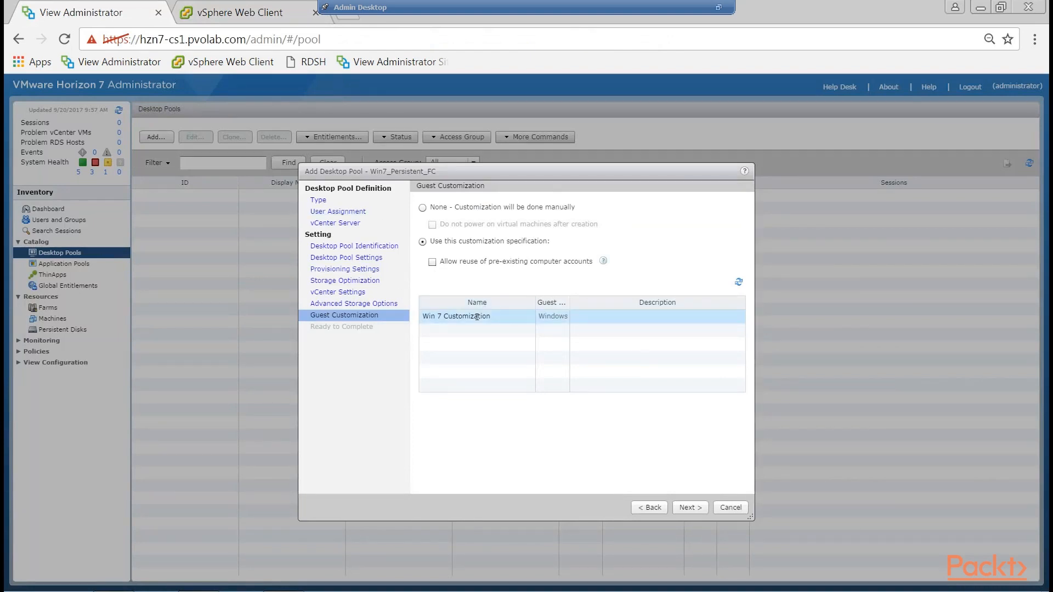
pyautogui.click(692, 508)
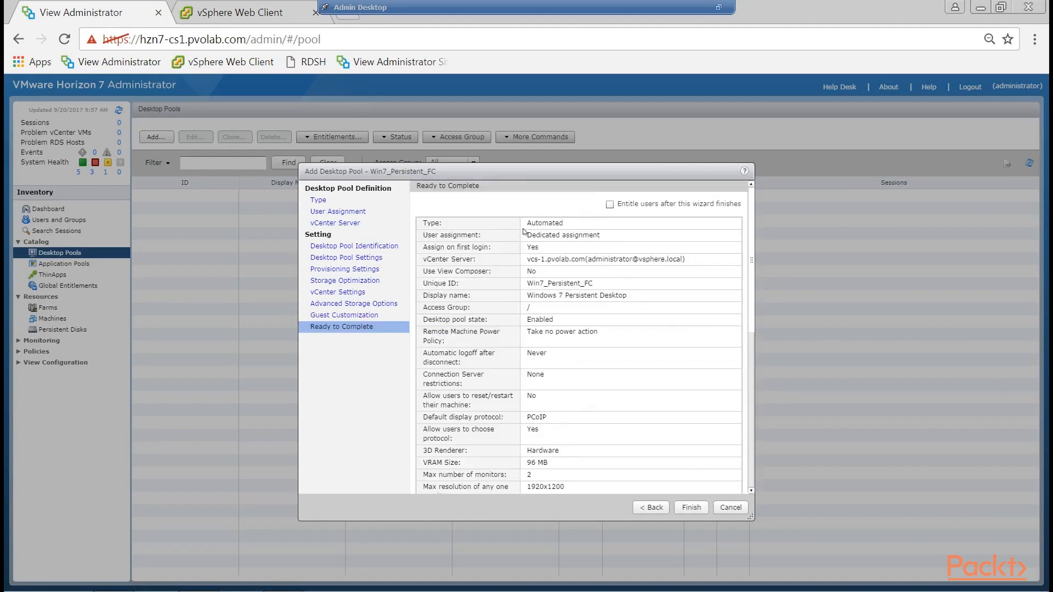
# Finish creating the desktop pool without entitling users after the wizard, and widen the User Assignment column in the pool list.
pyautogui.moveTo(755, 195)
pyautogui.mouseDown()
pyautogui.moveTo(761, 337)
pyautogui.moveTo(748, 410)
pyautogui.moveTo(762, 180)
pyautogui.mouseUp()
pyautogui.click(610, 205)
pyautogui.click(611, 207)
pyautogui.click(699, 507)
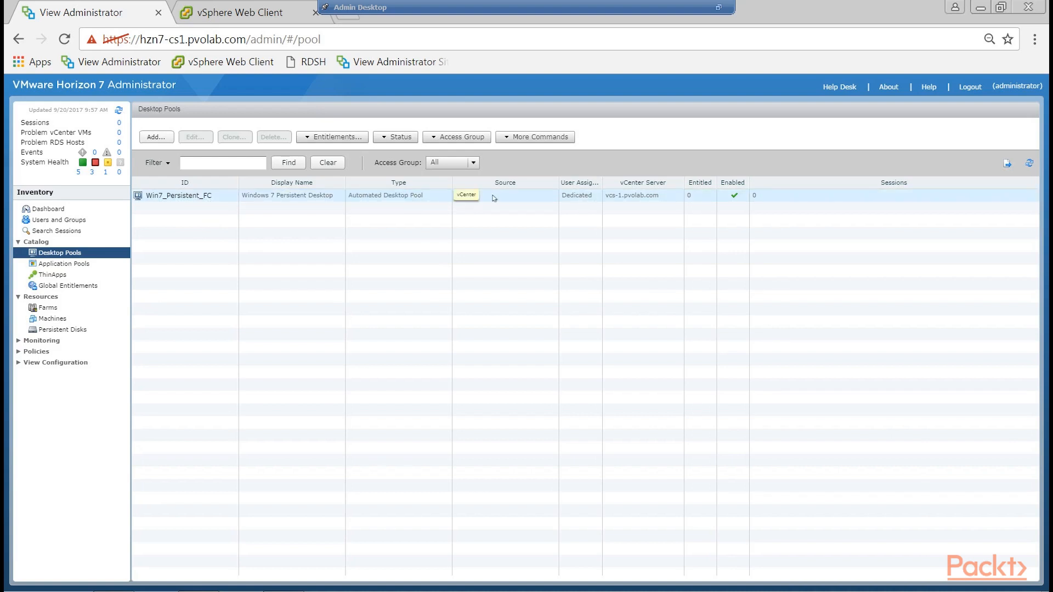
pyautogui.moveTo(603, 181); pyautogui.dragTo(622, 180)
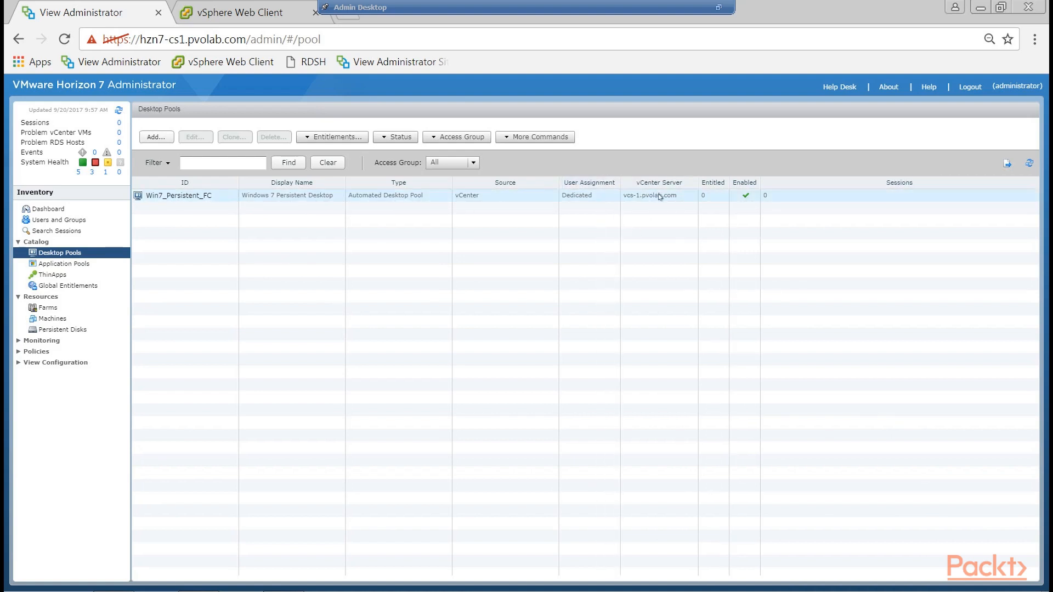